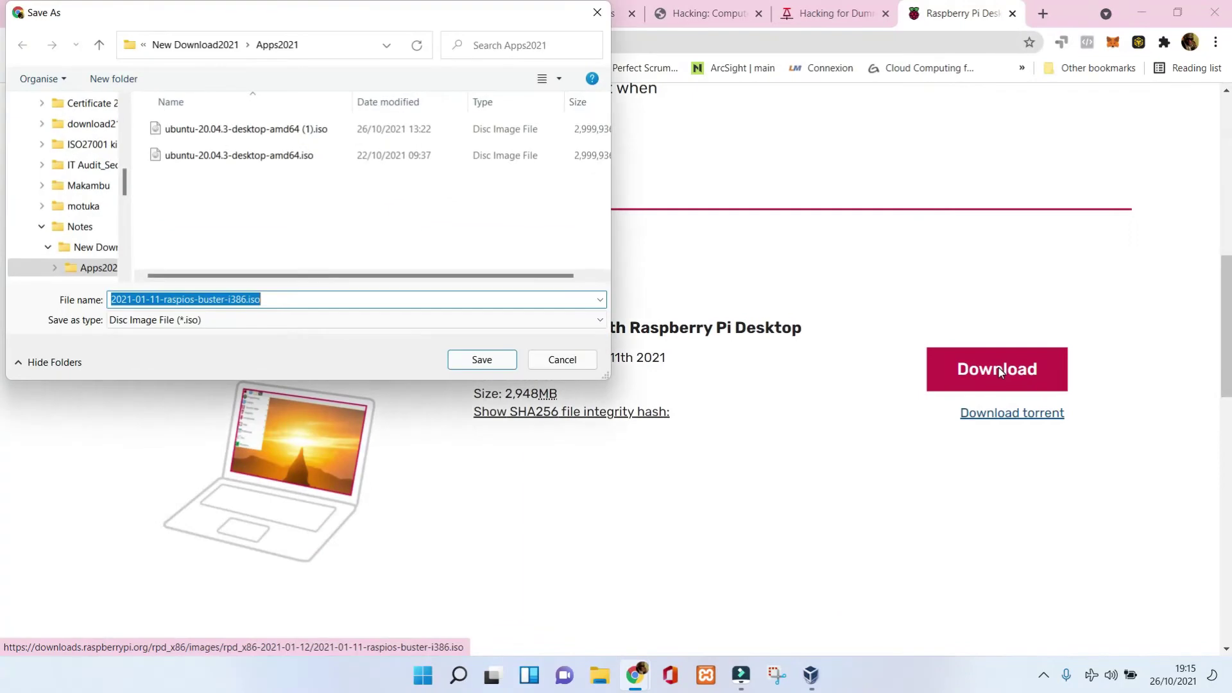
Save the Raspberry Pi Desktop ISO download into the Apps2021 folder.
{"action": "left_click", "coordinate": [498, 359]}
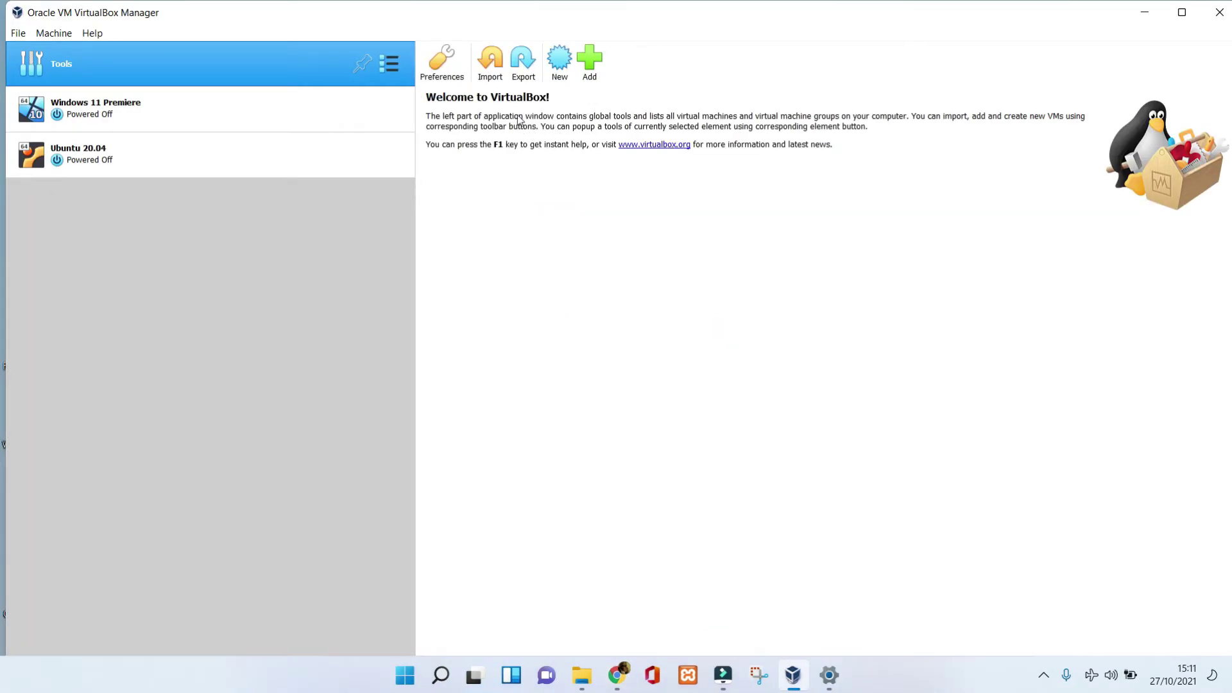
Define a new VM 'Raspberry PI', Linux / Other Linux (64-bit), with about 3193 MB memory.
{"action": "left_click", "coordinate": [559, 61]}
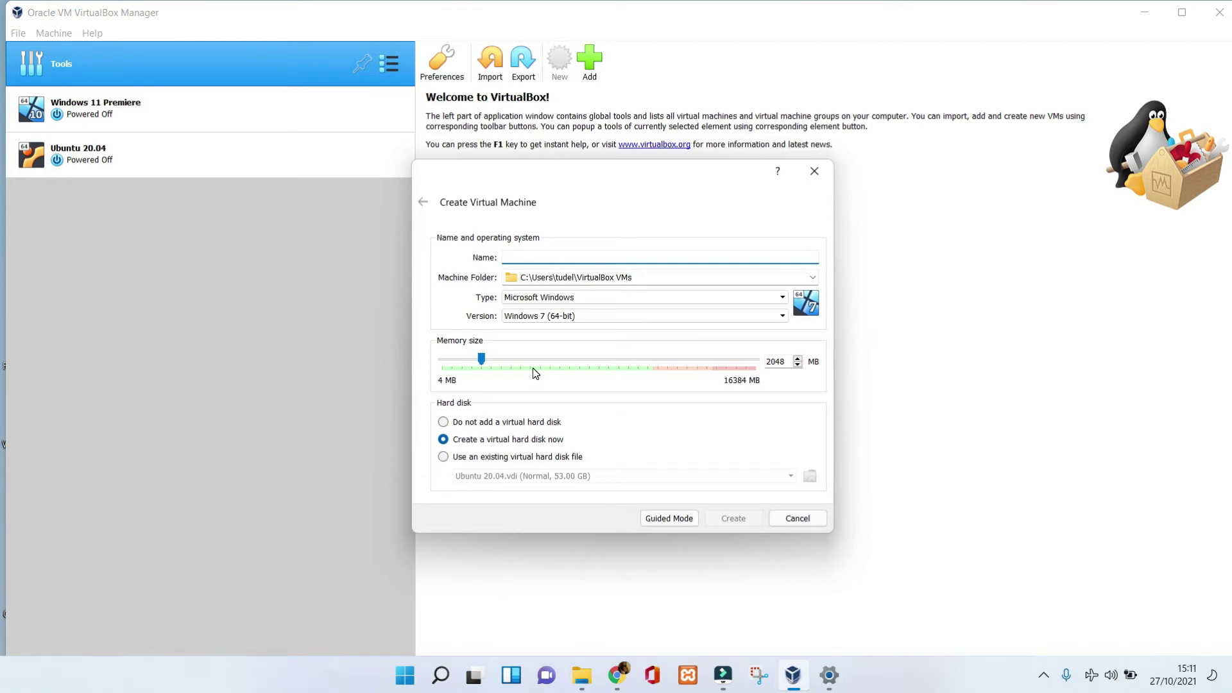
{"action": "type", "text": "Raspberry PI"}
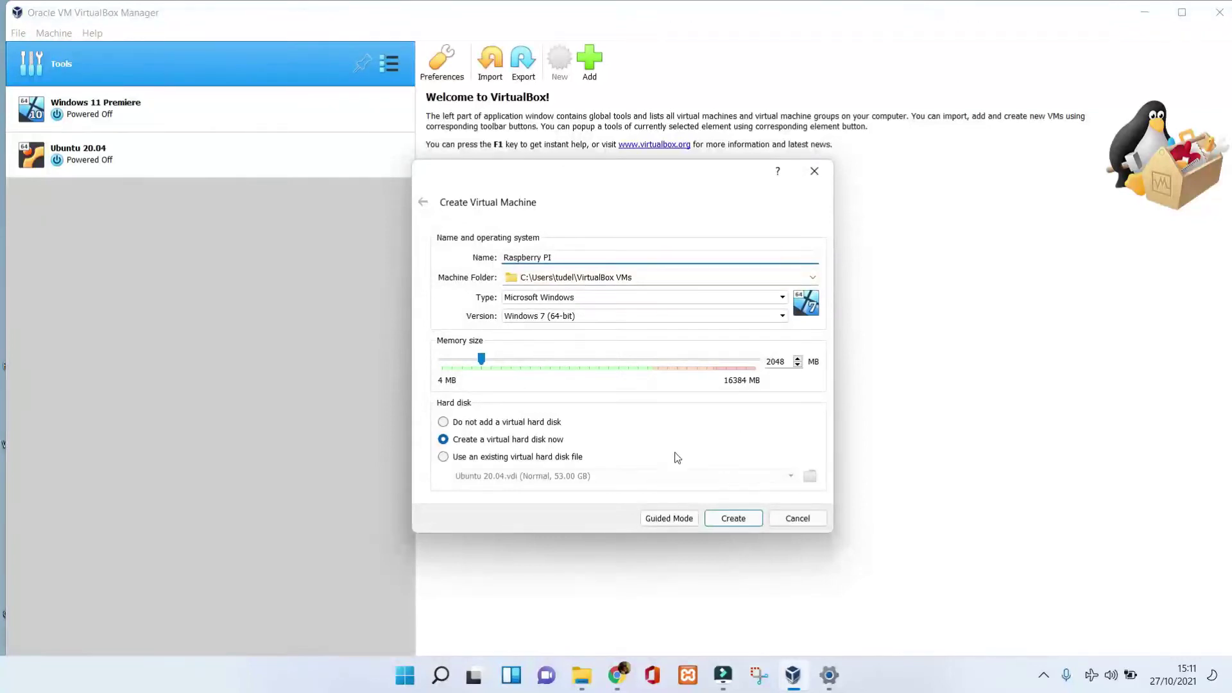
{"action": "left_click", "coordinate": [602, 299]}
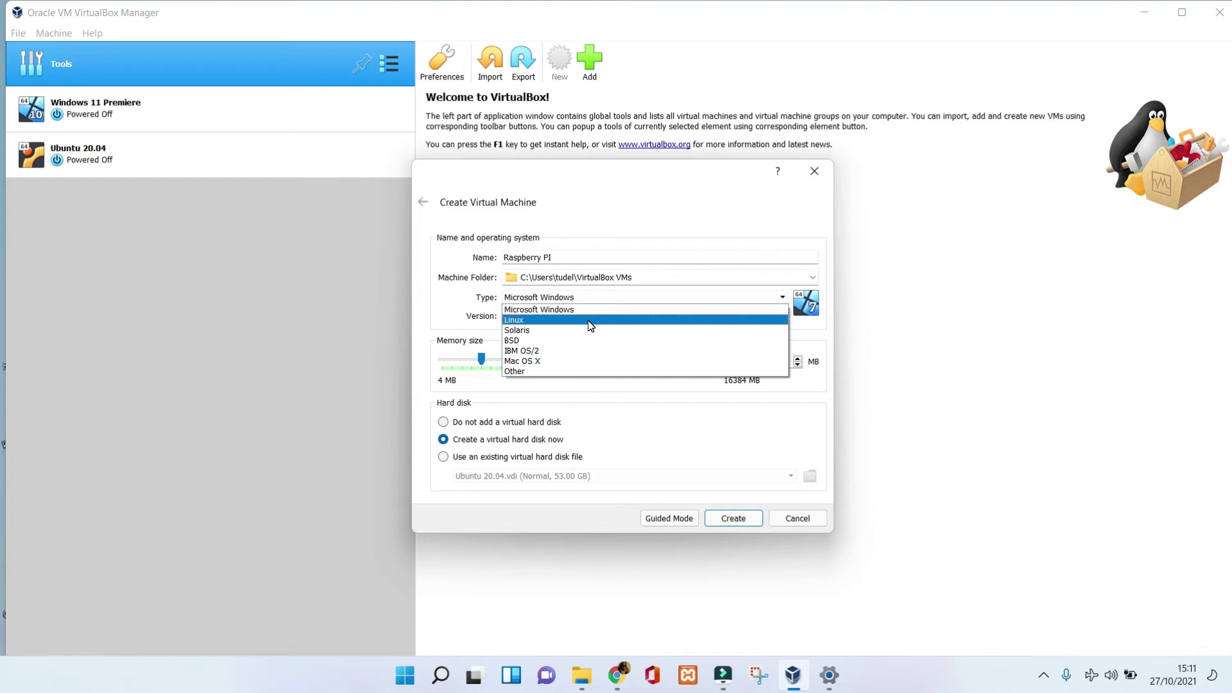
{"action": "left_click", "coordinate": [589, 321]}
{"action": "left_click", "coordinate": [609, 315]}
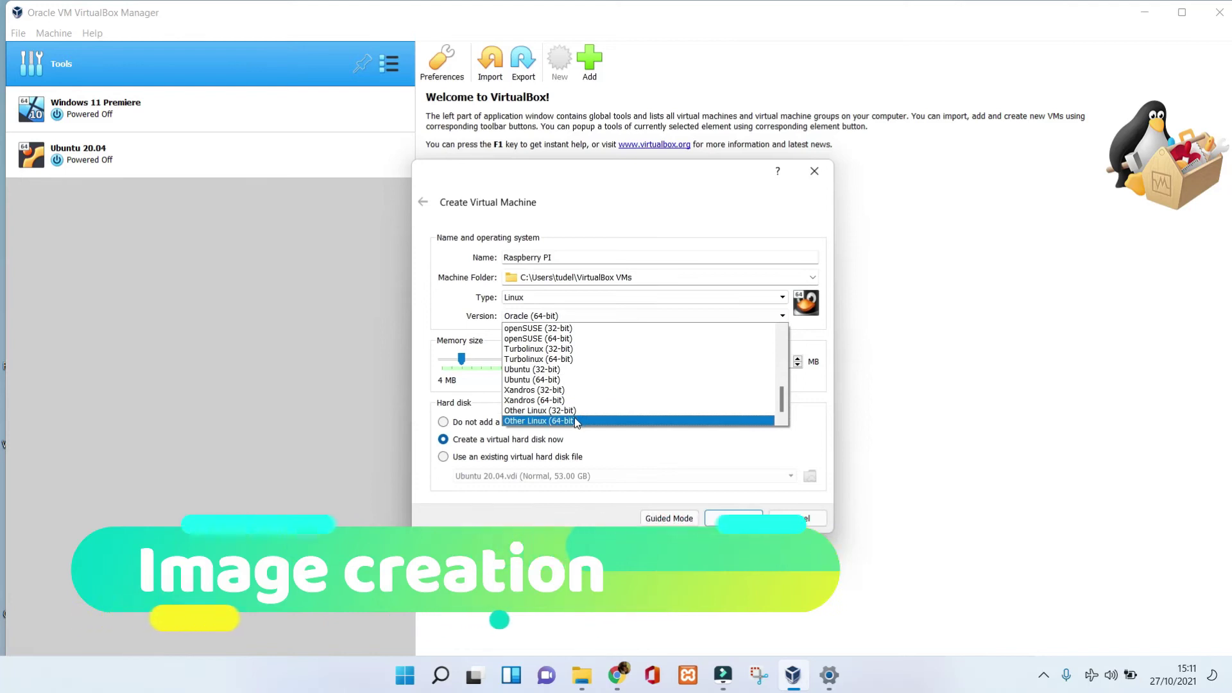
{"action": "left_click", "coordinate": [575, 420]}
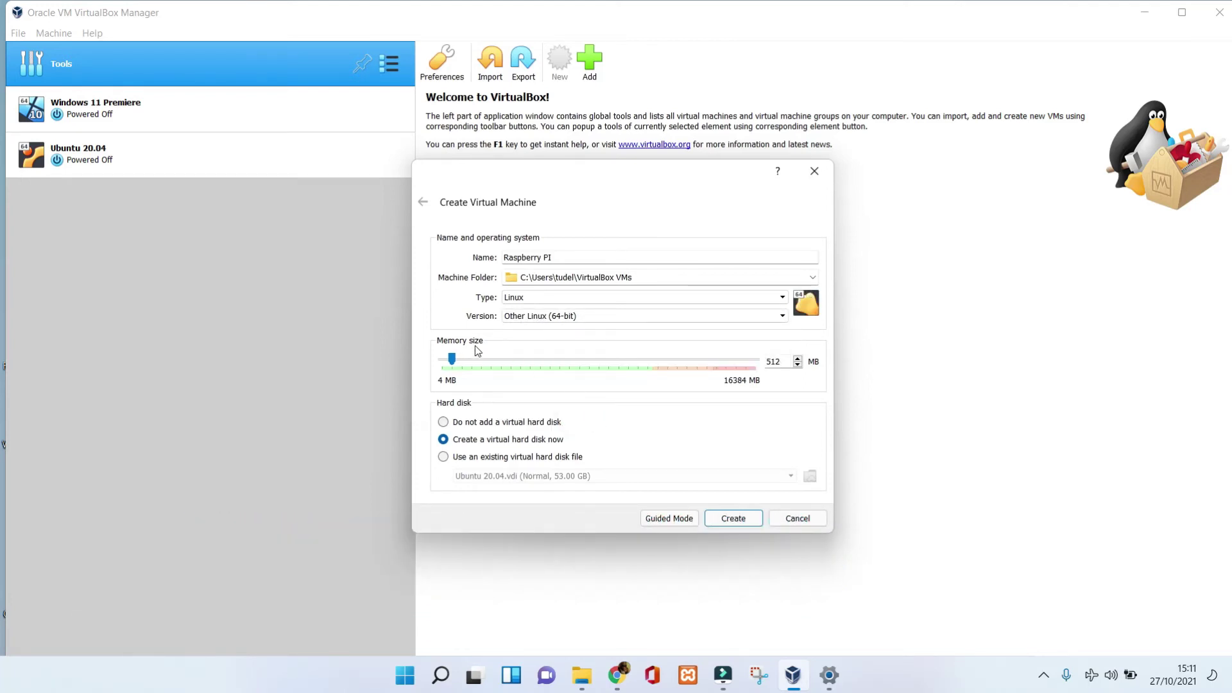
{"action": "left_click_drag", "start_coordinate": [456, 361], "coordinate": [503, 374]}
Create the Raspberry PI machine with a dynamically allocated VDI hard disk.
{"action": "left_click", "coordinate": [733, 519]}
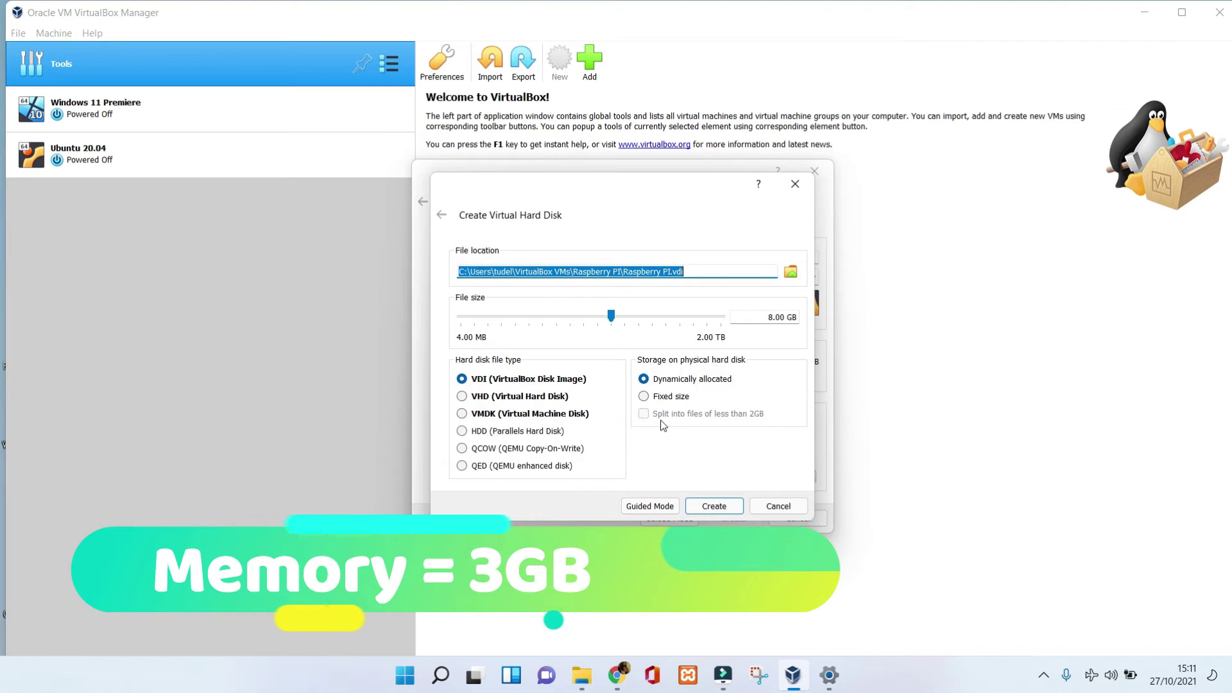
{"action": "left_click", "coordinate": [718, 506]}
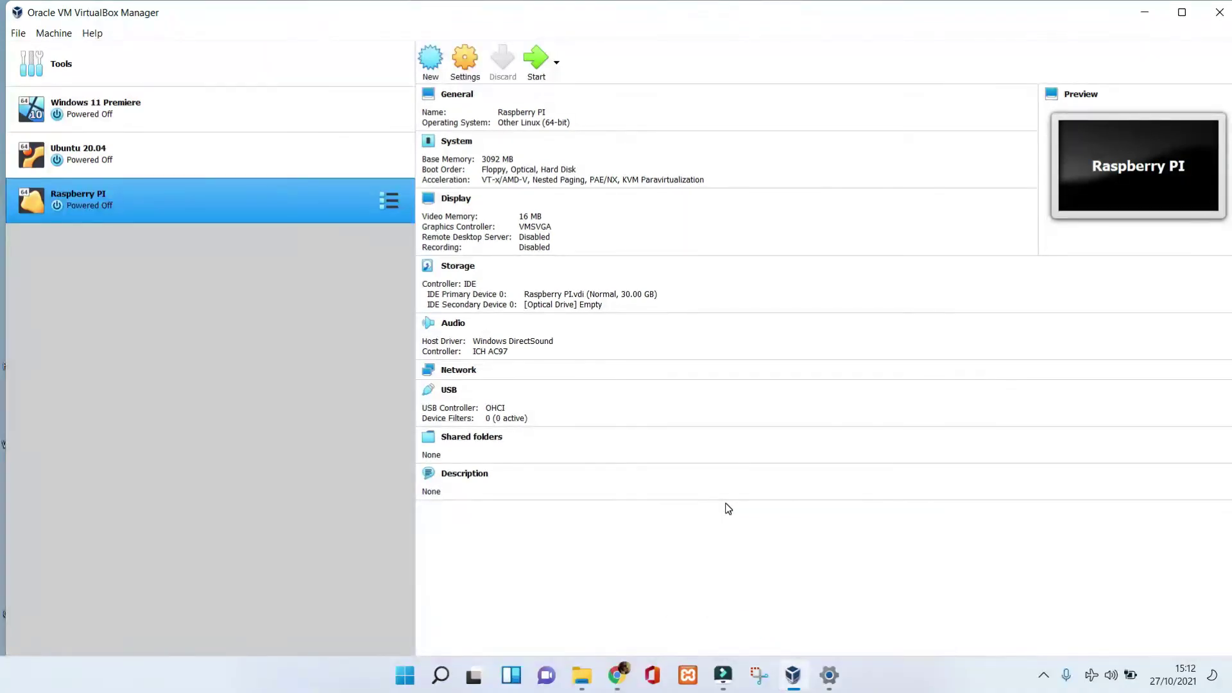
In Storage settings, load the 2021-01-11-raspios-buster-i386.iso into the empty optical drive.
{"action": "right_click", "coordinate": [468, 64]}
{"action": "left_click", "coordinate": [470, 67]}
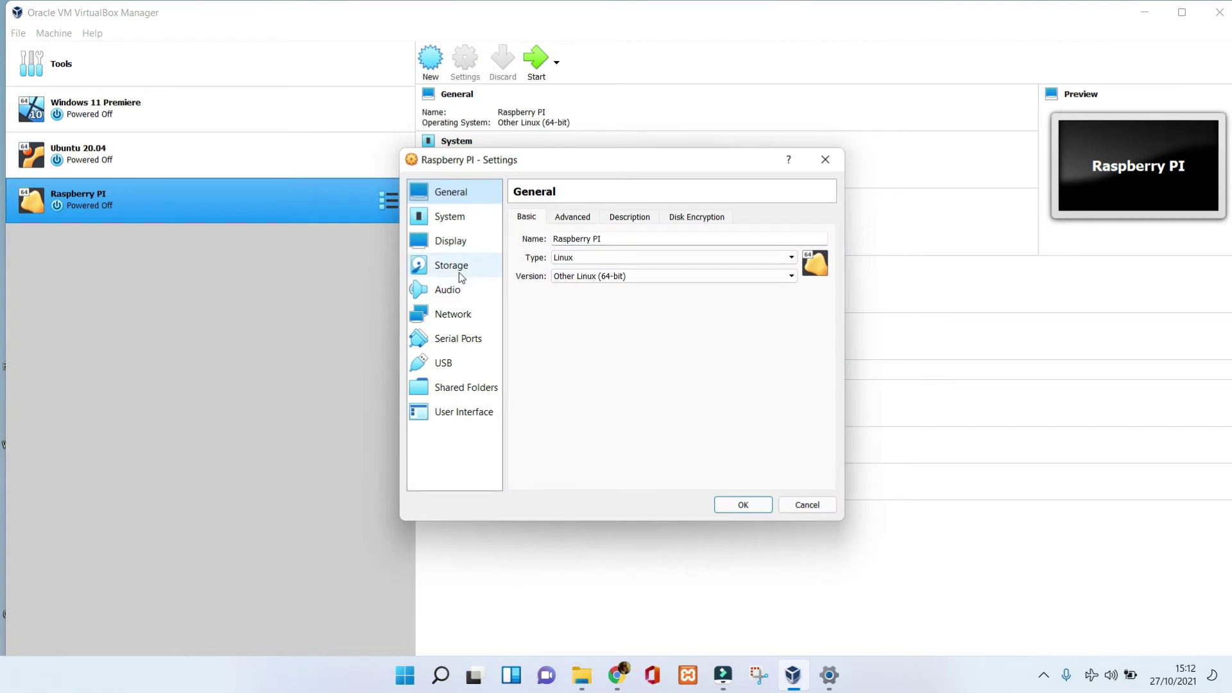
{"action": "left_click", "coordinate": [460, 274]}
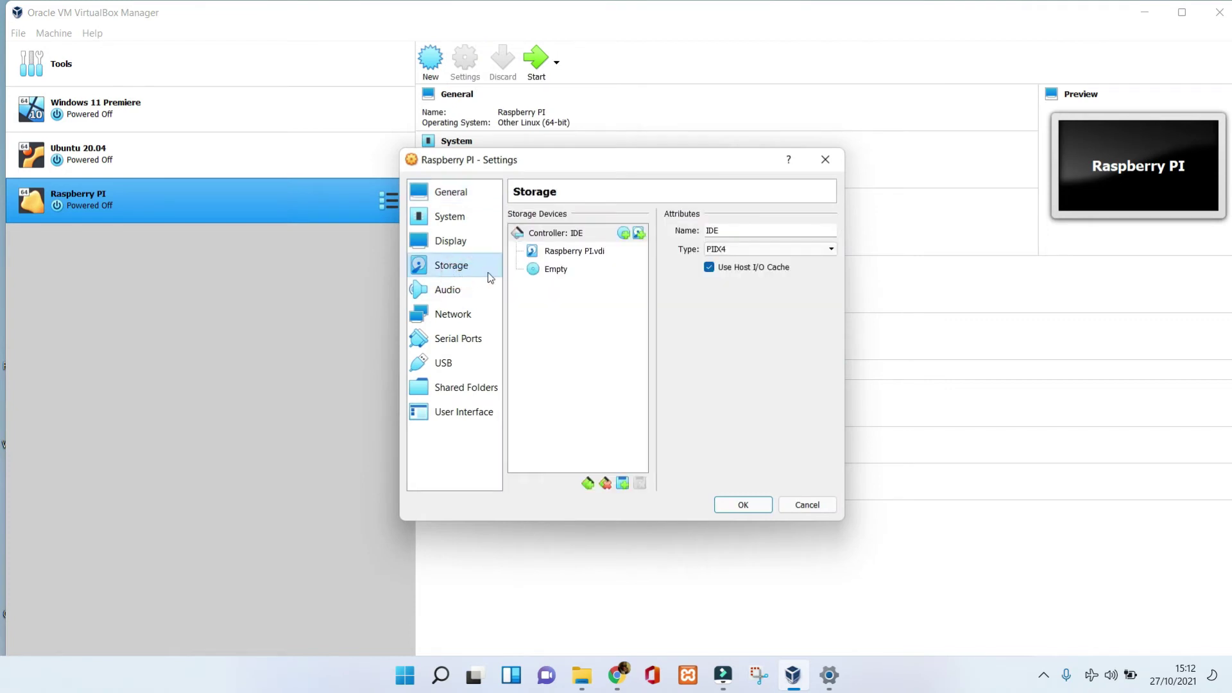
{"action": "left_click", "coordinate": [557, 272]}
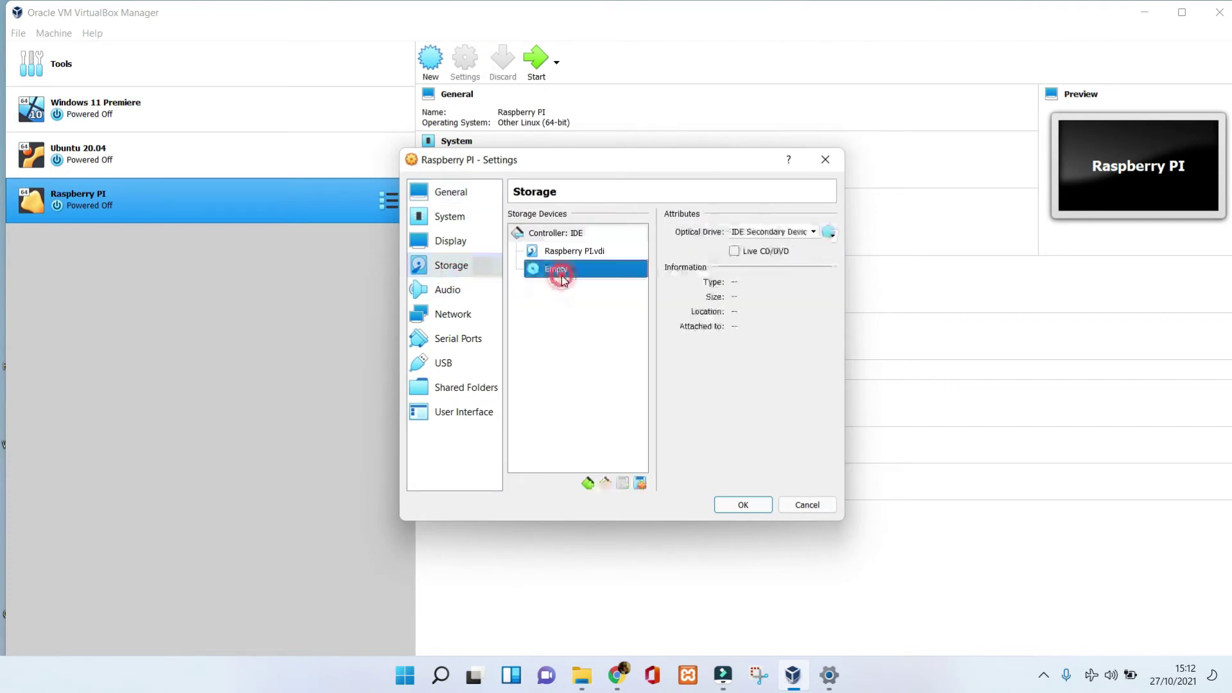
{"action": "left_click", "coordinate": [831, 239]}
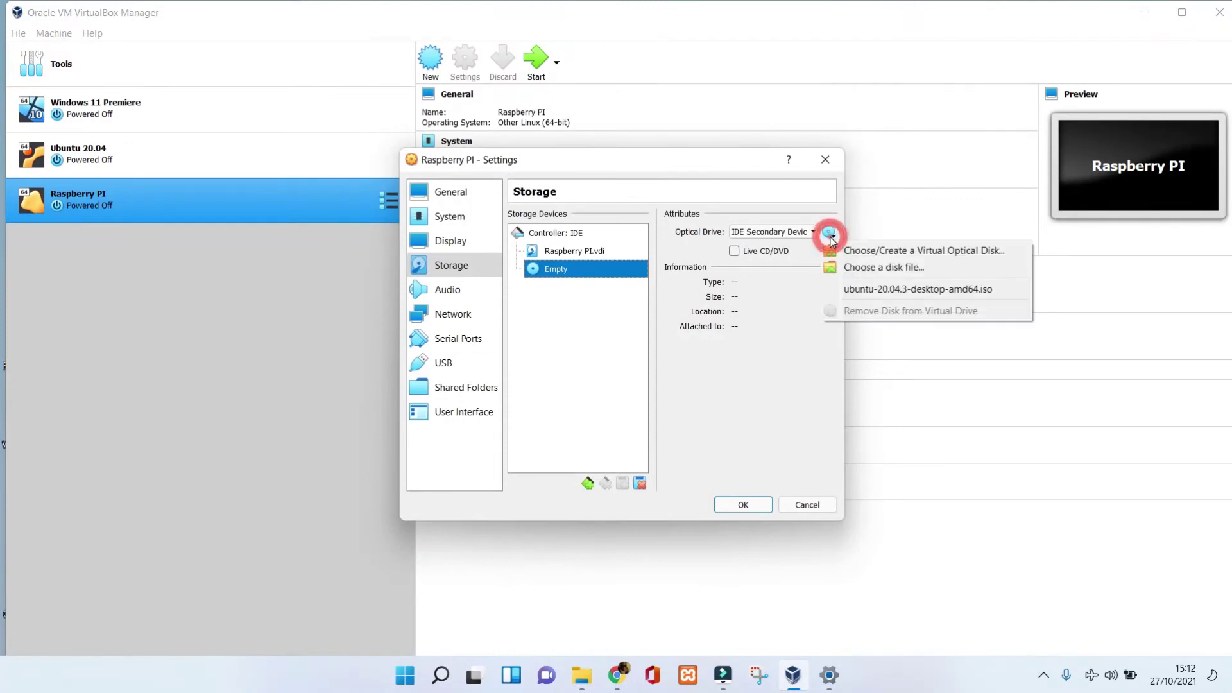
{"action": "left_click", "coordinate": [864, 268]}
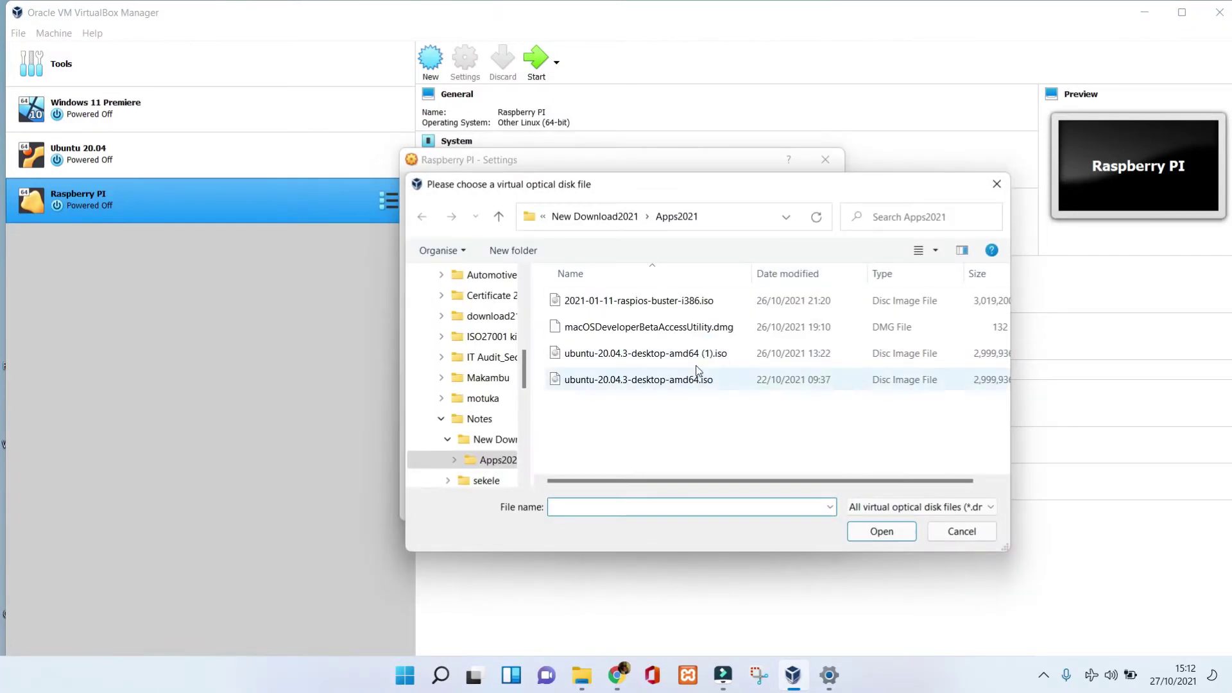
{"action": "left_click", "coordinate": [689, 301]}
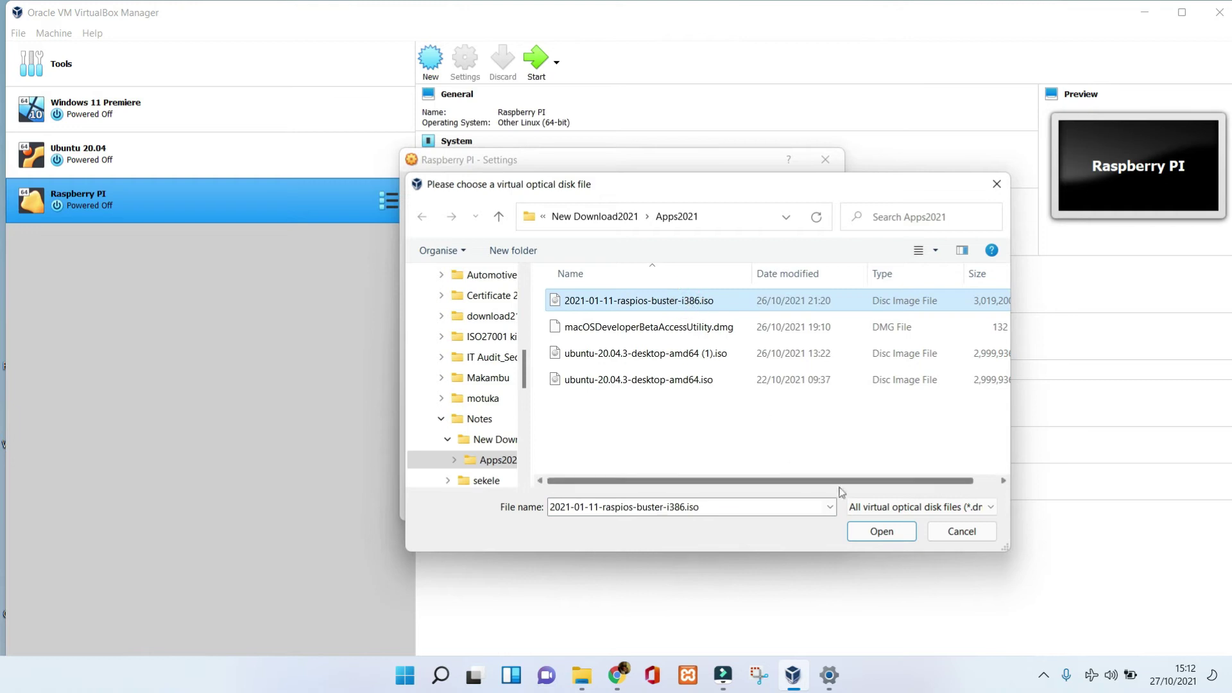
{"action": "left_click", "coordinate": [884, 533]}
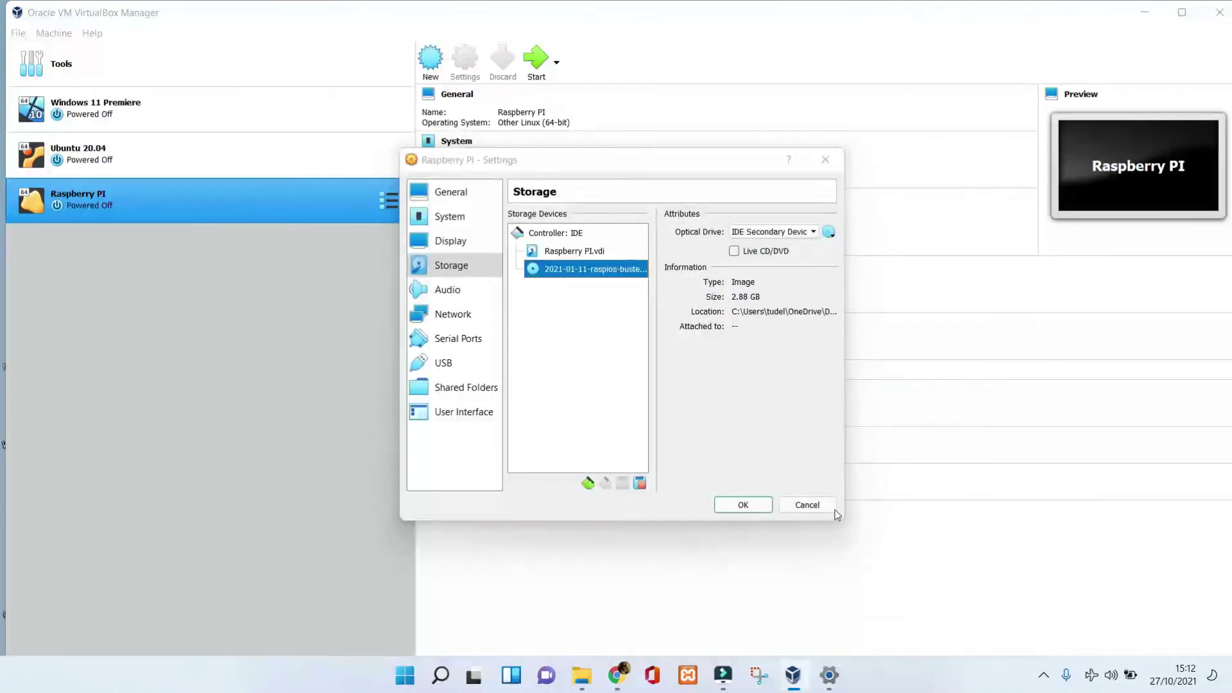
Save the settings, run the VM maximized, and boot Graphical install from the boot menu.
{"action": "left_click", "coordinate": [754, 509]}
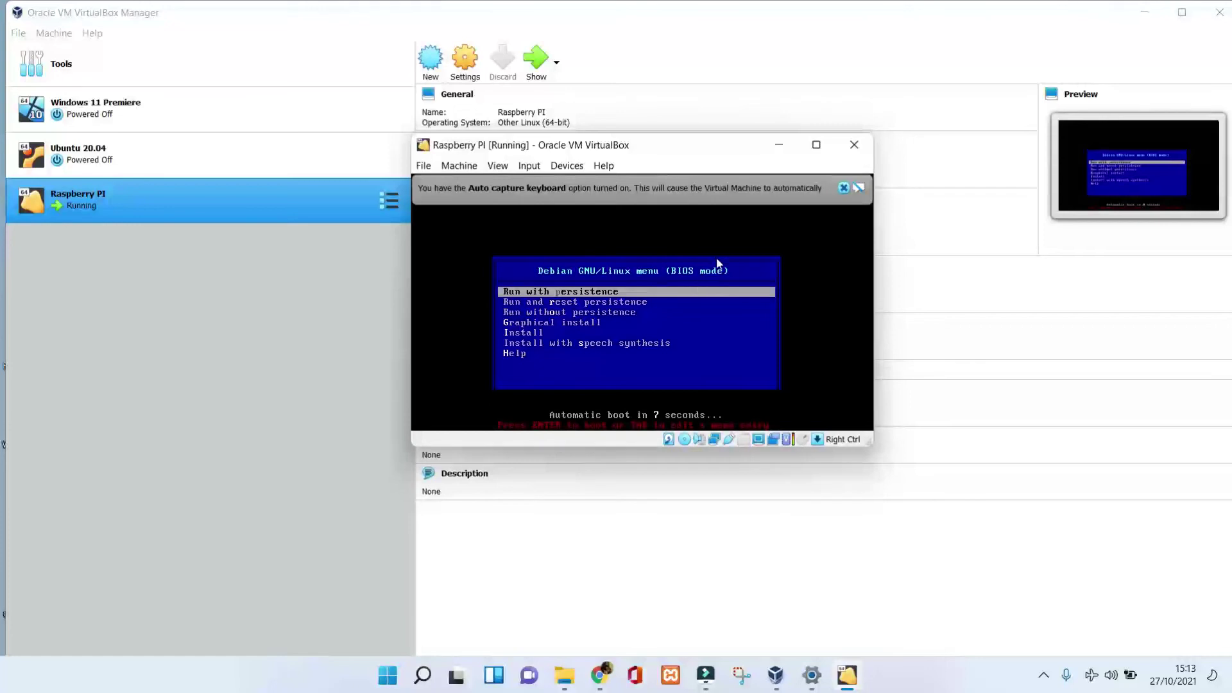
{"action": "left_click", "coordinate": [817, 146]}
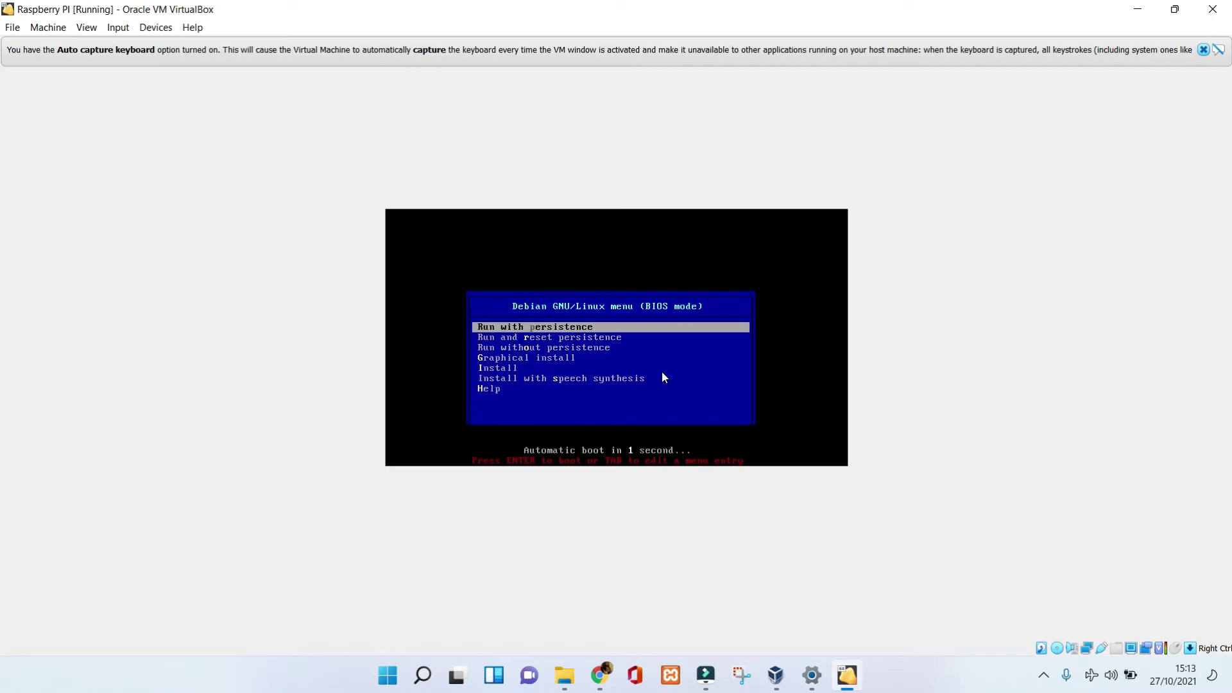
{"action": "key", "text": "Down"}
{"action": "key", "text": "Down"}
{"action": "key", "text": "Down"}
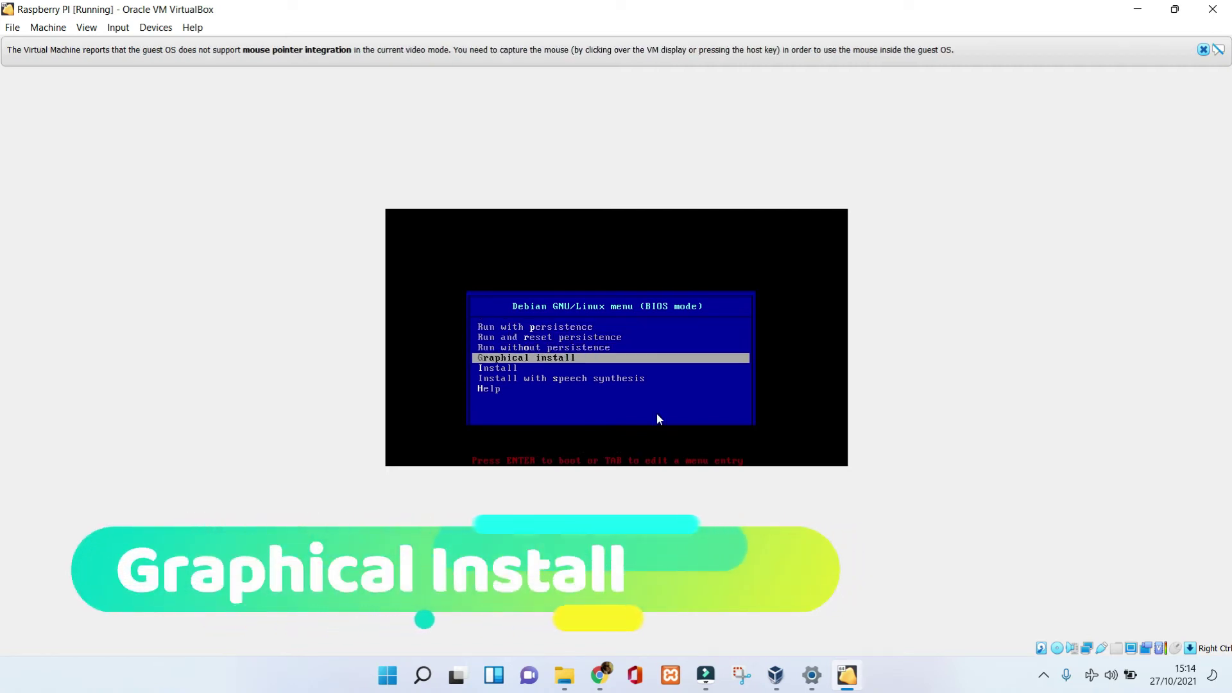
{"action": "key", "text": "Return"}
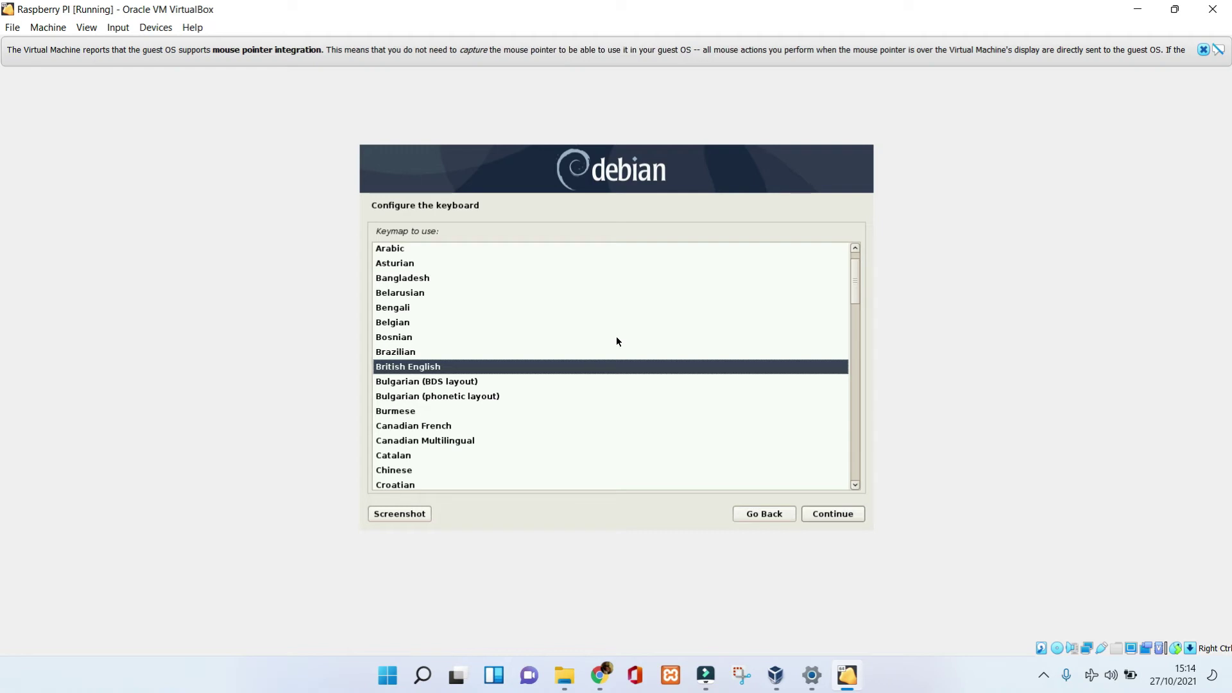
Accept the British English keymap, guided-partition the 32.2 GB disk, and write the changes.
{"action": "key", "text": "Return"}
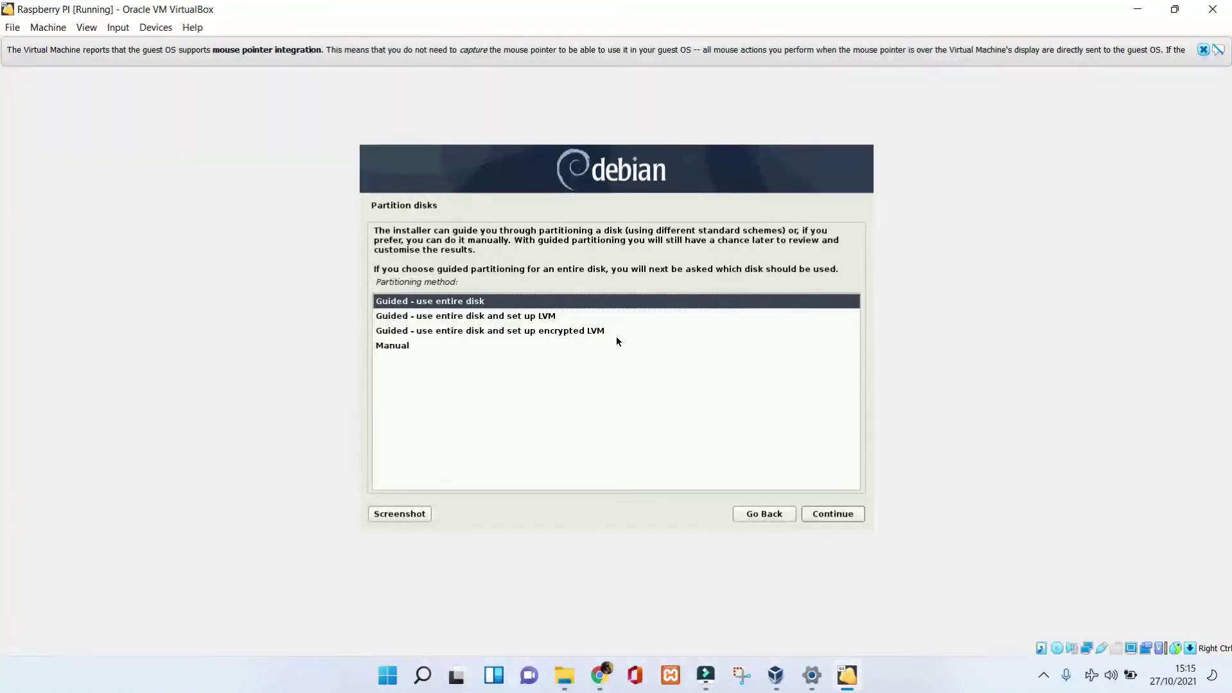
{"action": "key", "text": "Return"}
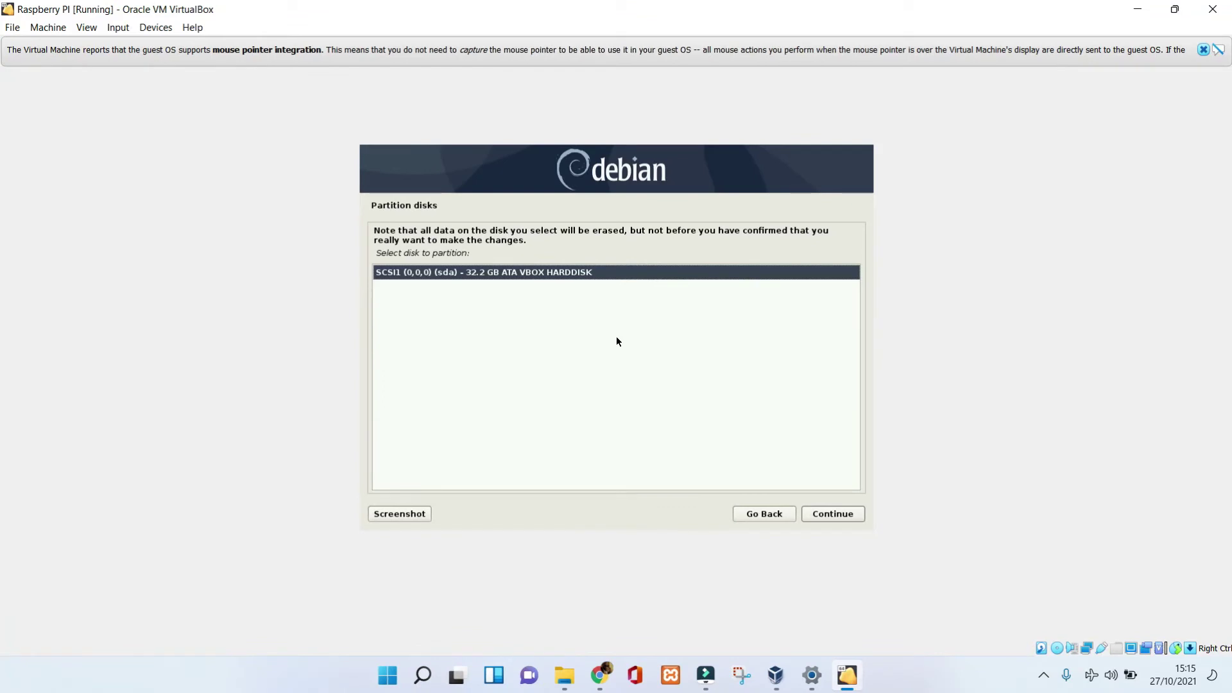
{"action": "key", "text": "Return"}
{"action": "key", "text": "Return"}
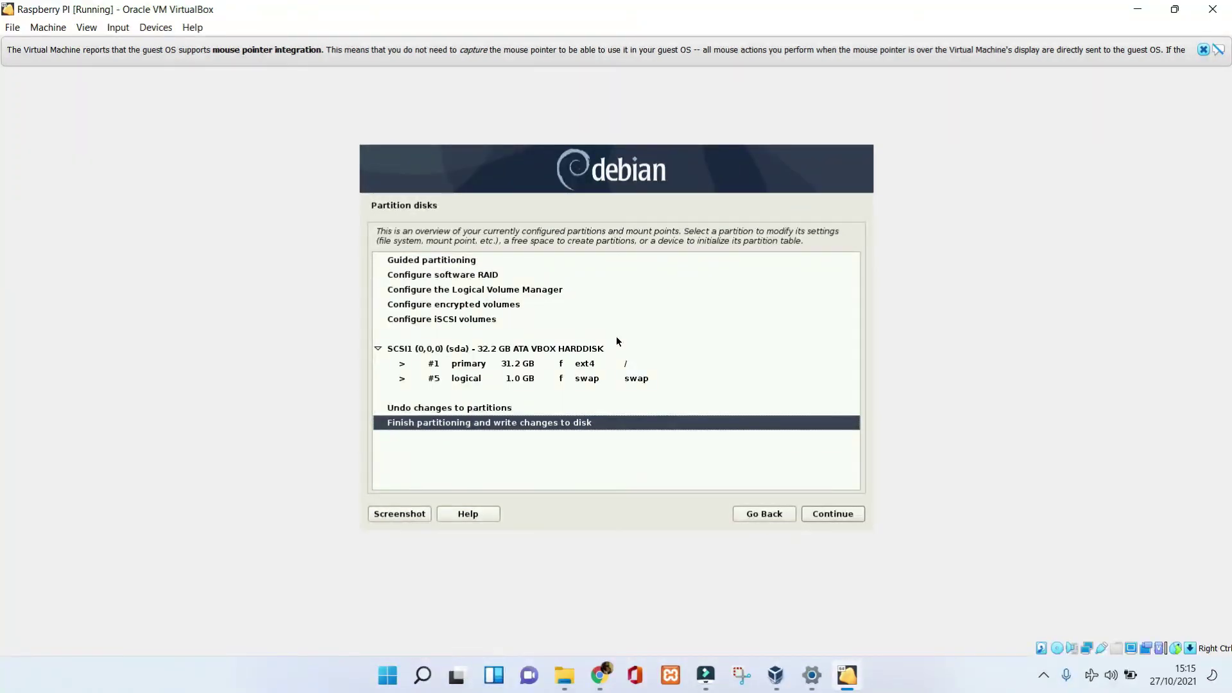
{"action": "key", "text": "Return"}
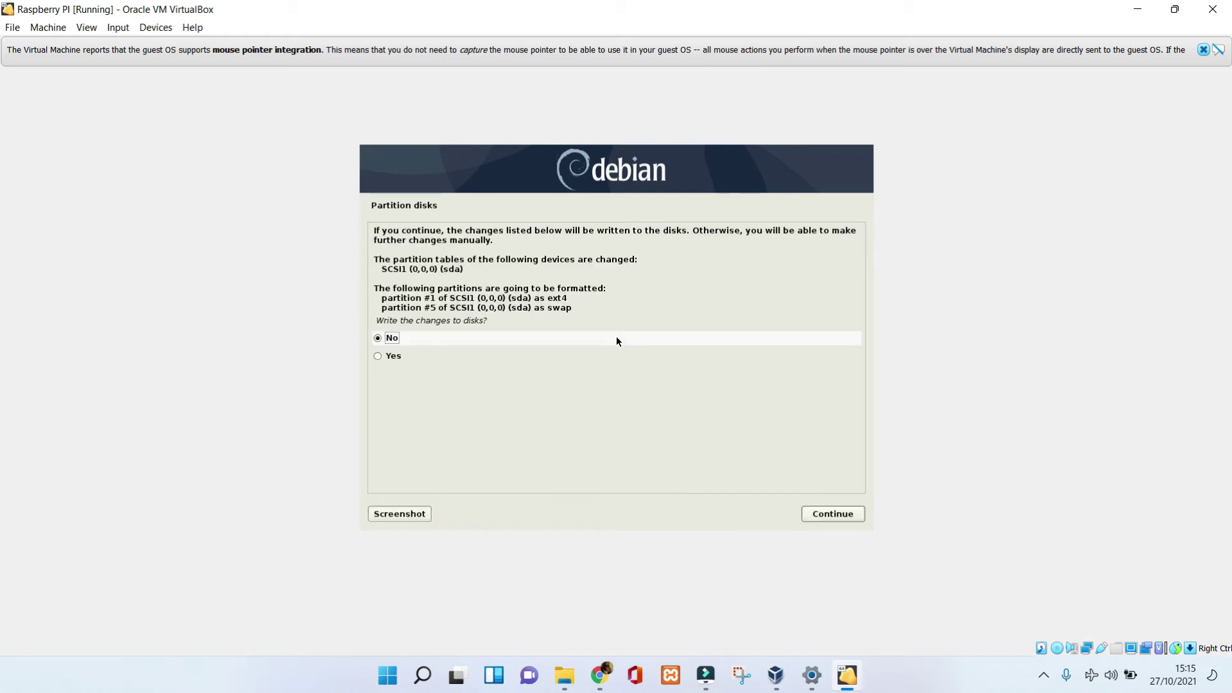
{"action": "left_click", "coordinate": [381, 358]}
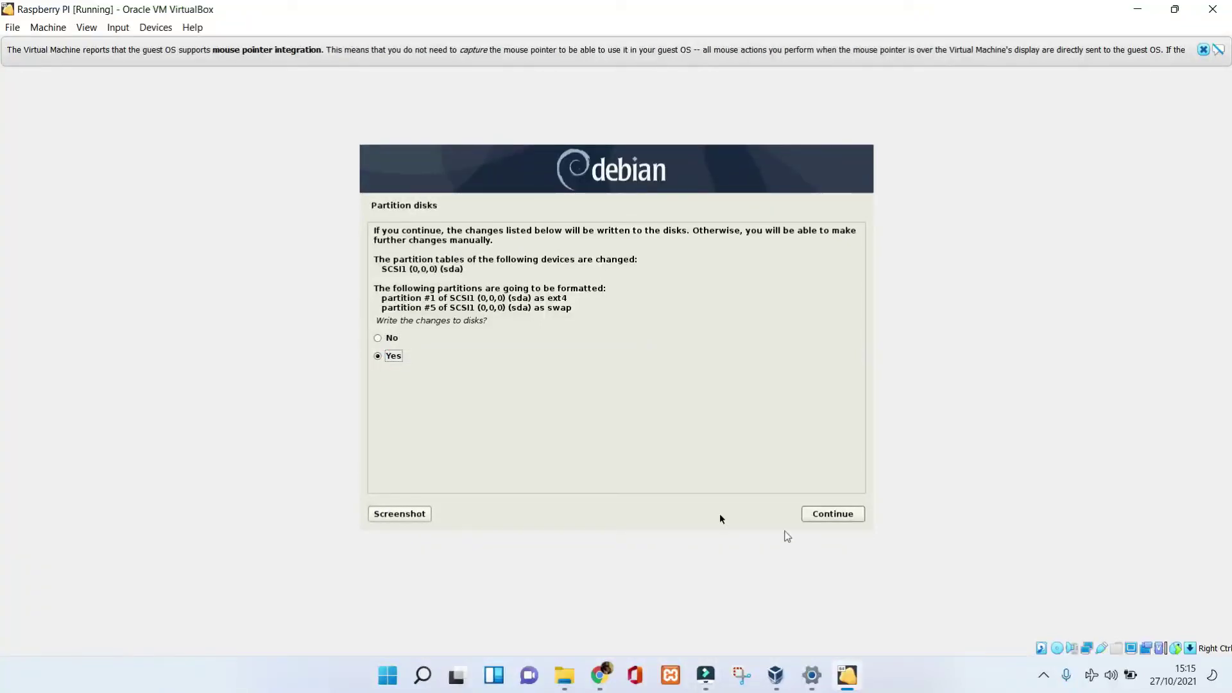
{"action": "left_click", "coordinate": [835, 514]}
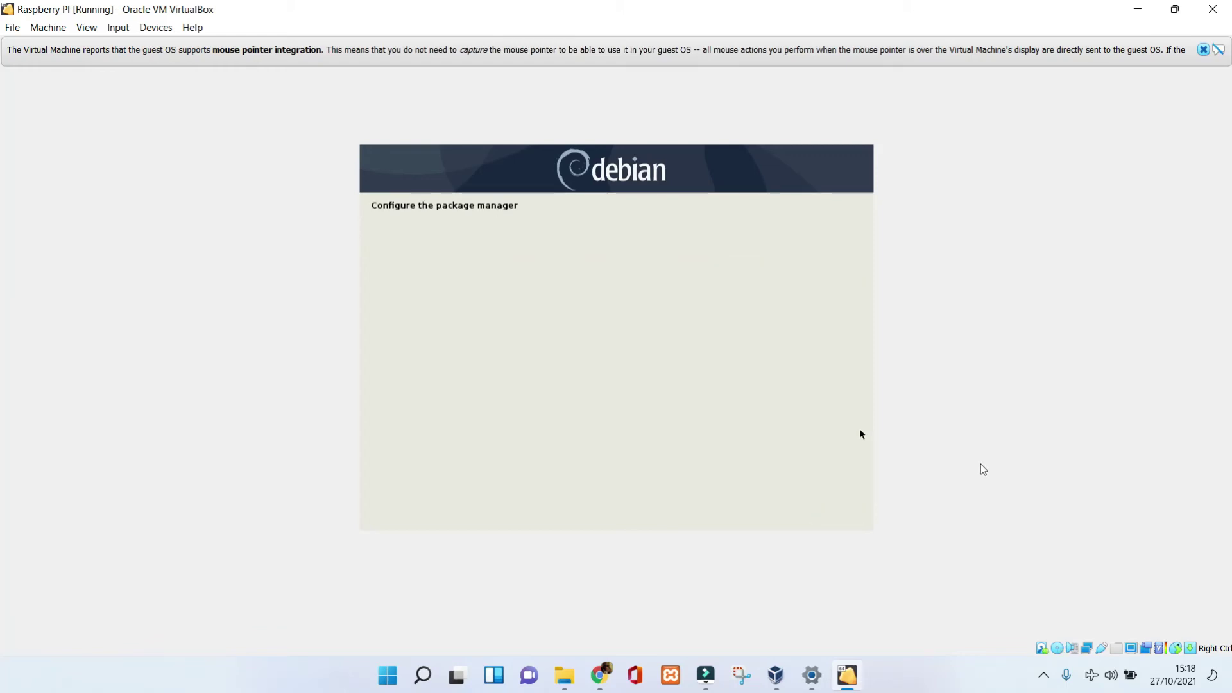
Install the GRUB boot loader to the master boot record on /dev/sda.
{"action": "left_click", "coordinate": [379, 334]}
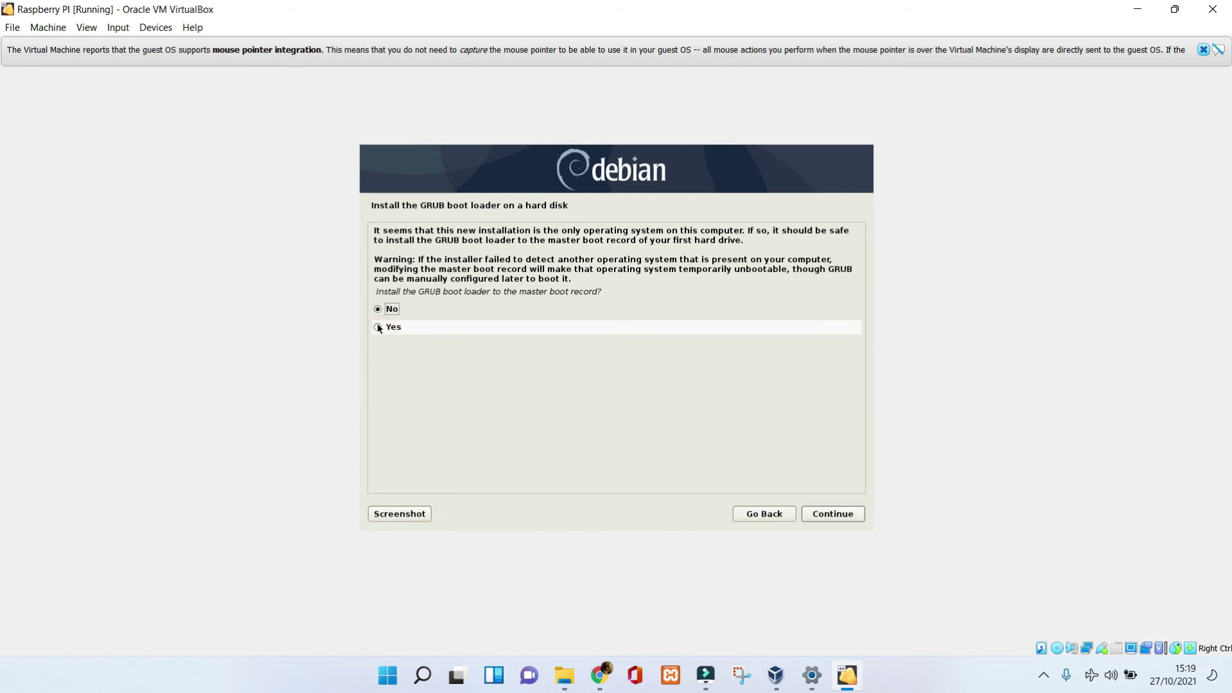
{"action": "left_click", "coordinate": [832, 513]}
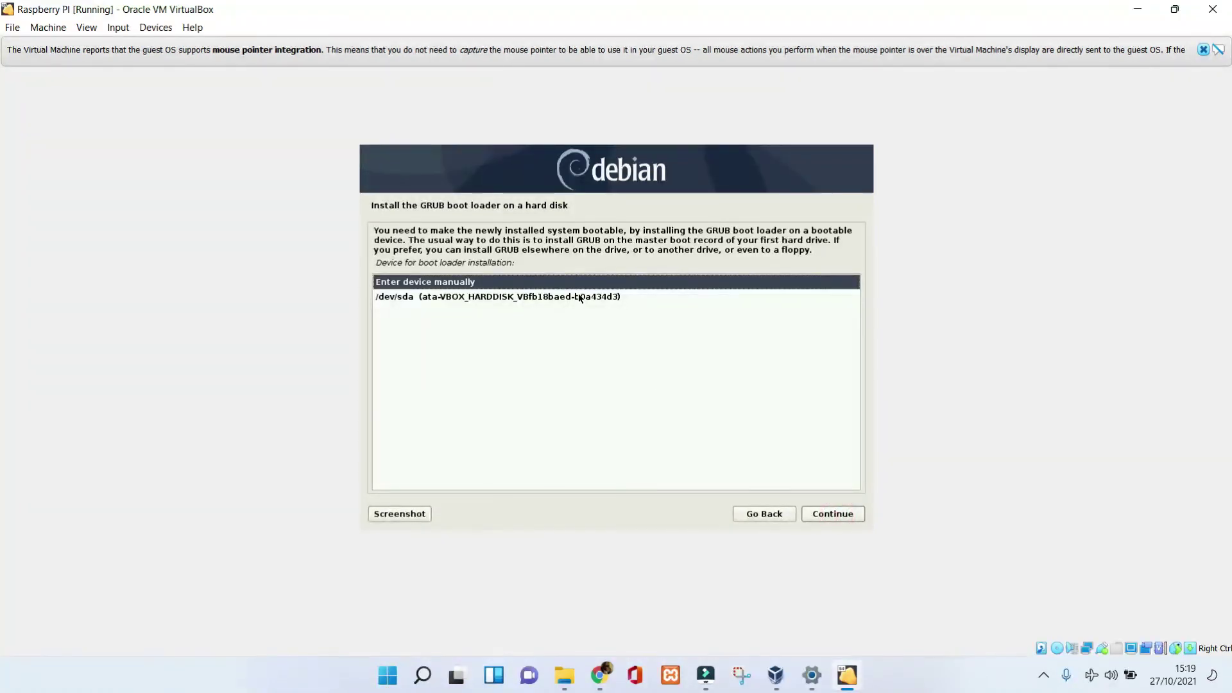
{"action": "left_click", "coordinate": [580, 297]}
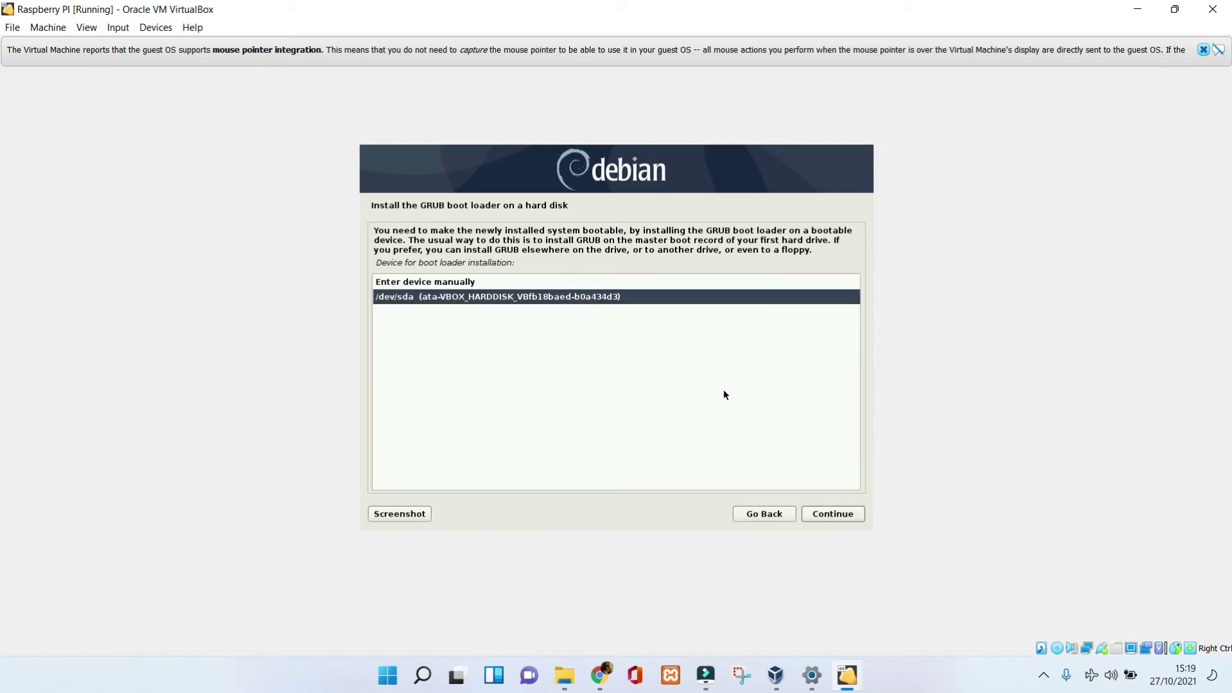
{"action": "left_click", "coordinate": [828, 516]}
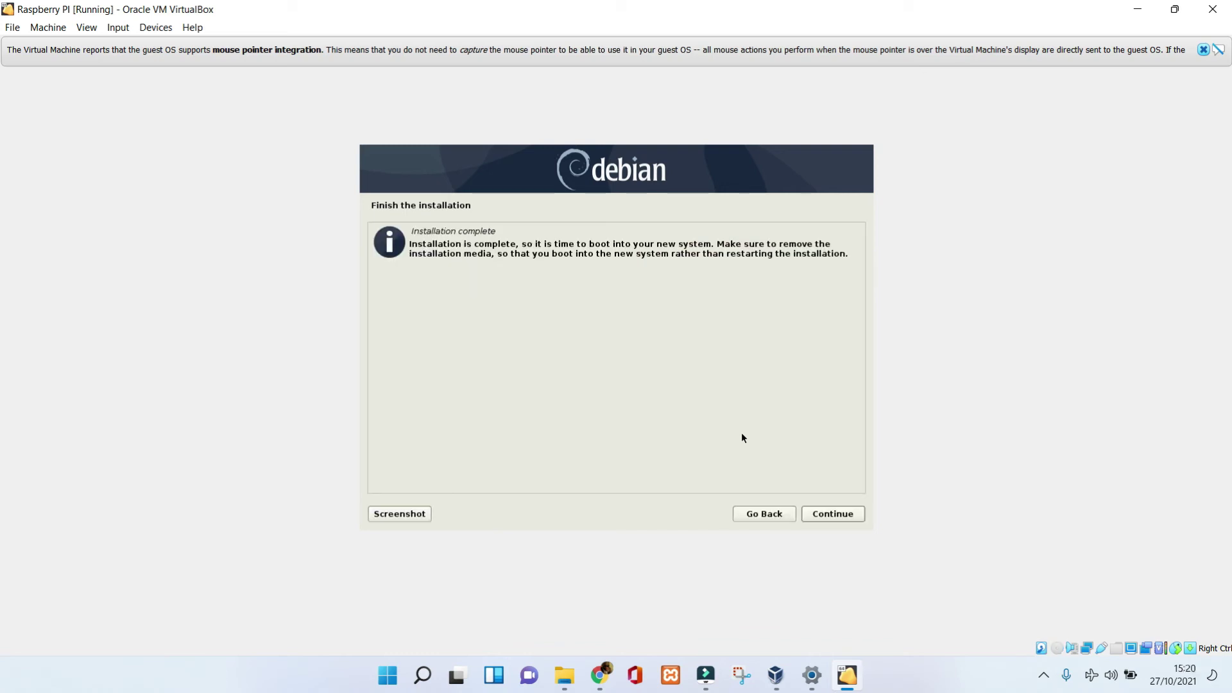
Continue past Installation complete so the VM reboots into Raspberry Pi Desktop.
{"action": "left_click", "coordinate": [844, 517]}
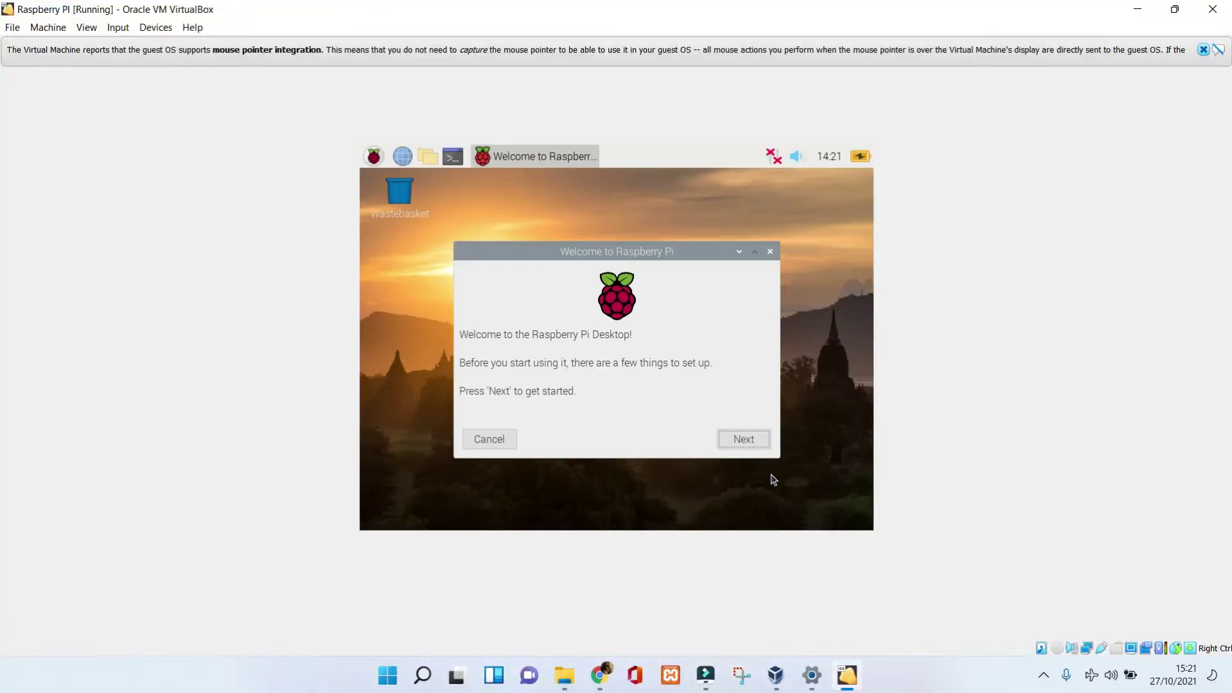
Start the welcome wizard and keep United Kingdom, British English and London as location.
{"action": "left_click", "coordinate": [747, 442]}
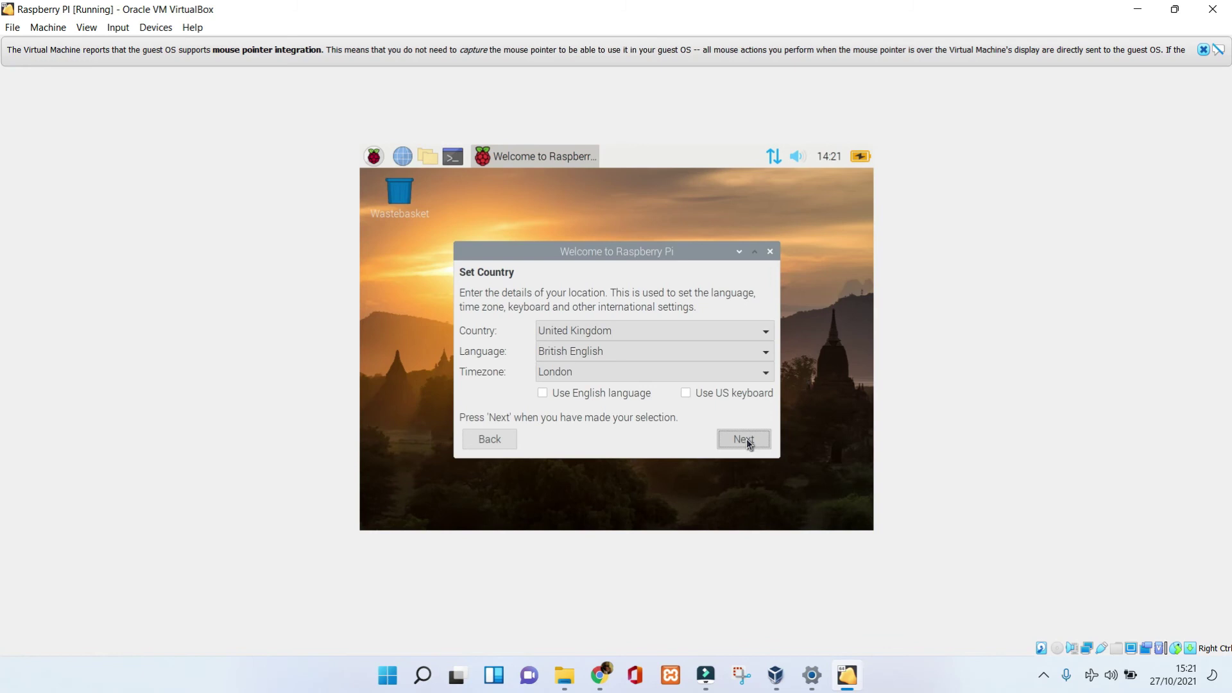
{"action": "left_click", "coordinate": [747, 440]}
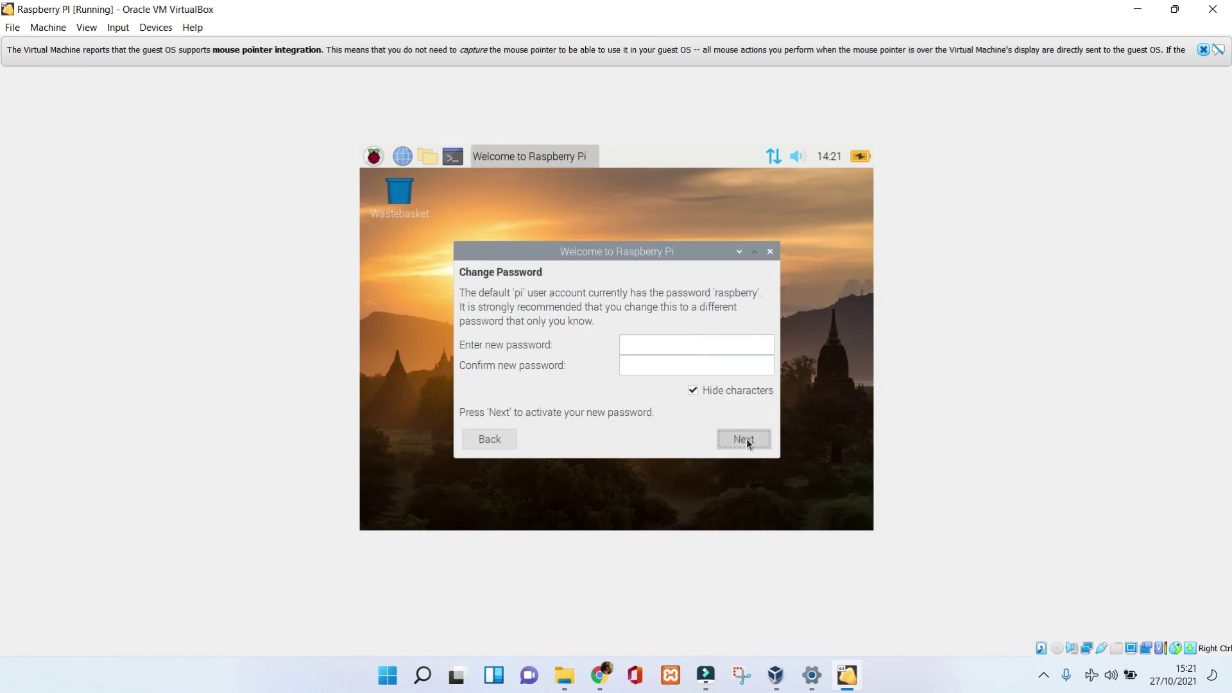
Enter the pi account's new password in both fields, then finish the setup wizard.
{"action": "left_click", "coordinate": [678, 347]}
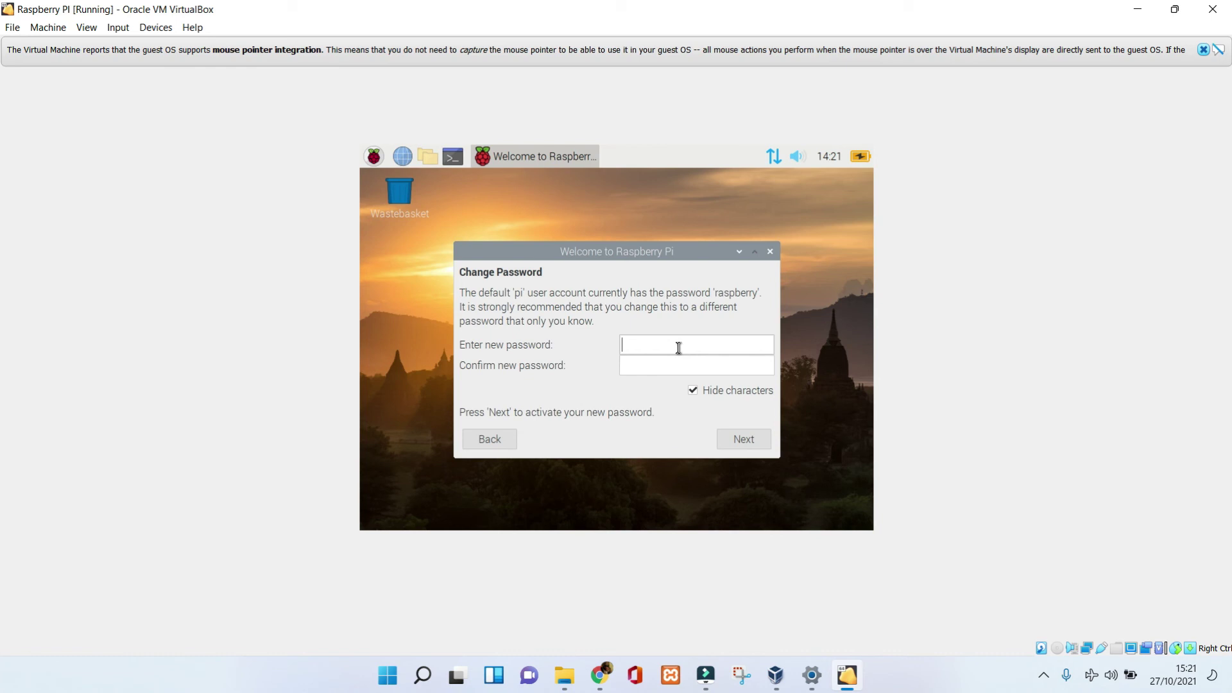
{"action": "type", "text": "raspberry"}
{"action": "left_click", "coordinate": [633, 364]}
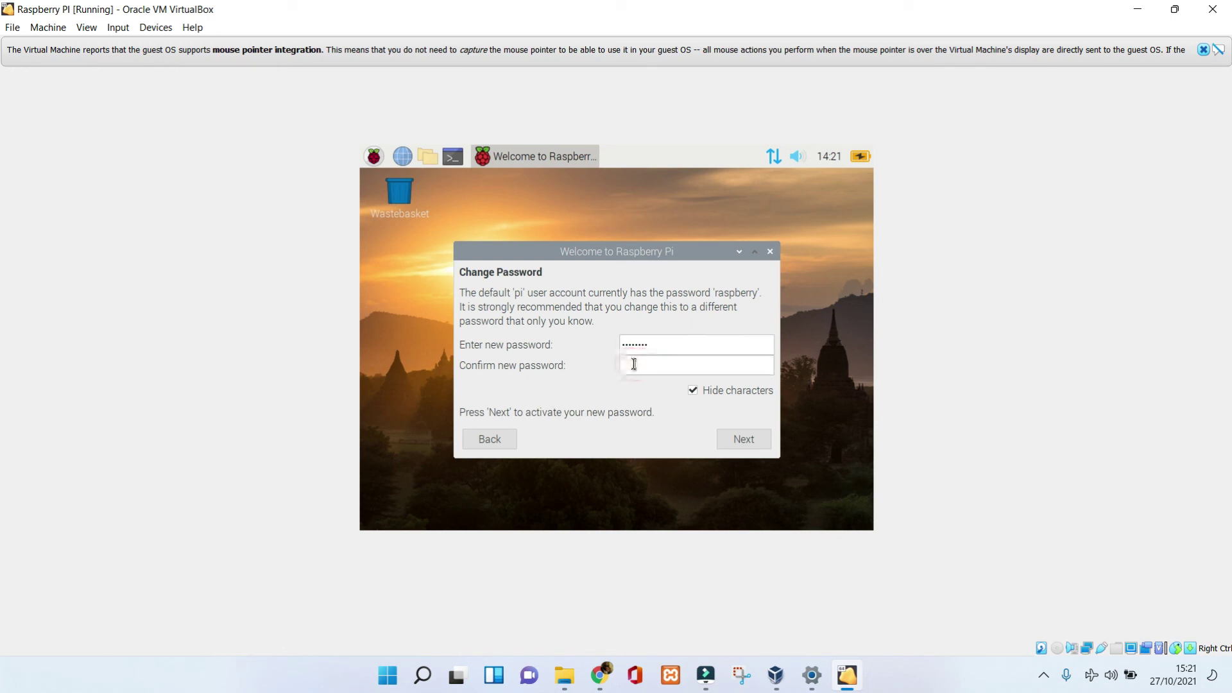
{"action": "type", "text": "raspbery"}
{"action": "left_click", "coordinate": [739, 439]}
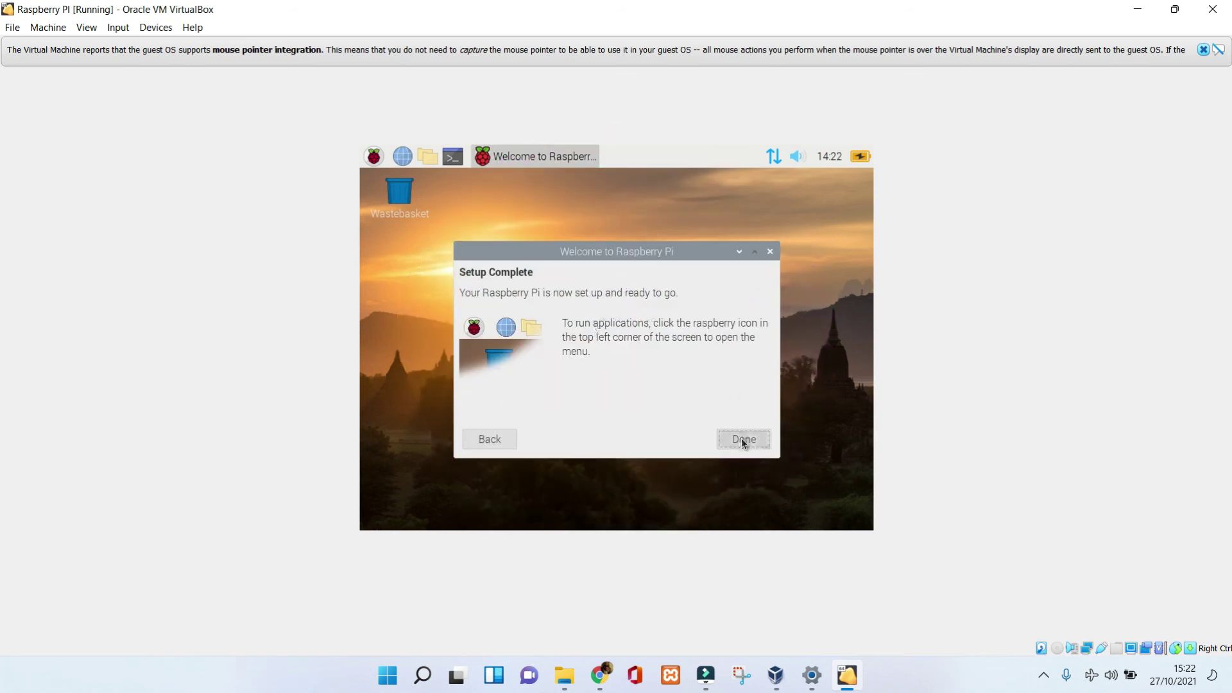
{"action": "left_click", "coordinate": [741, 437]}
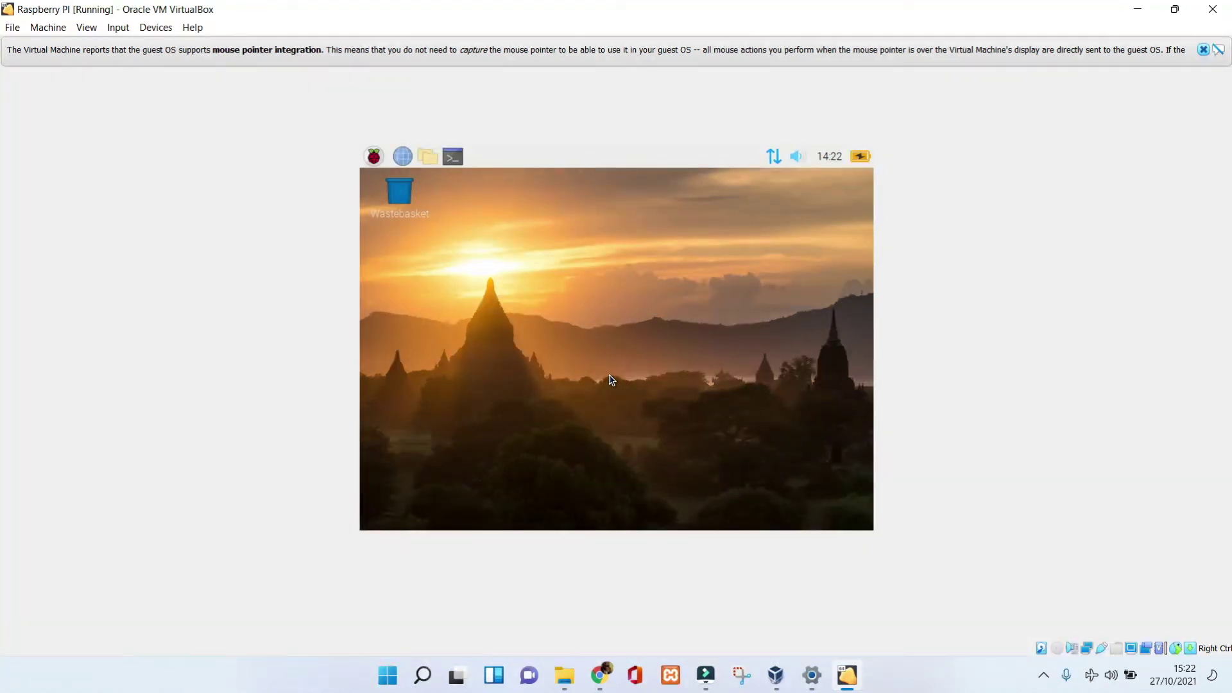
Browse the Raspberry Pi menu's application submenus, then choose Shutdown... to show the shutdown options.
{"action": "left_click", "coordinate": [374, 156]}
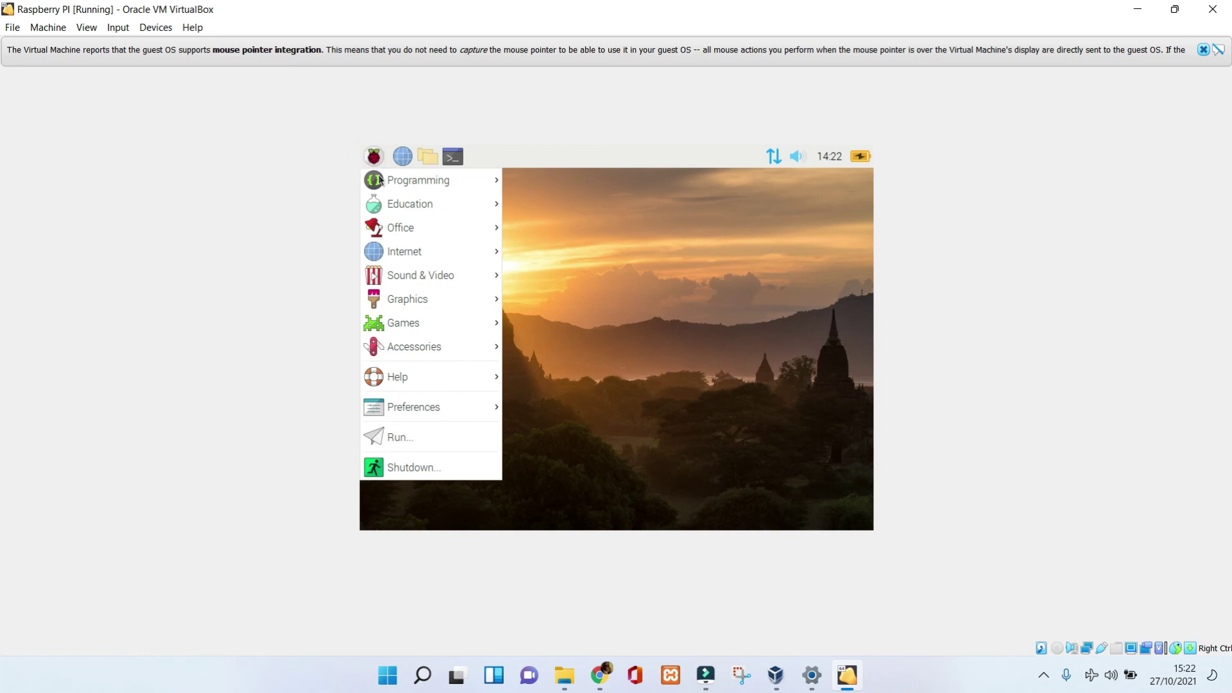
{"action": "mouse_move", "coordinate": [399, 237]}
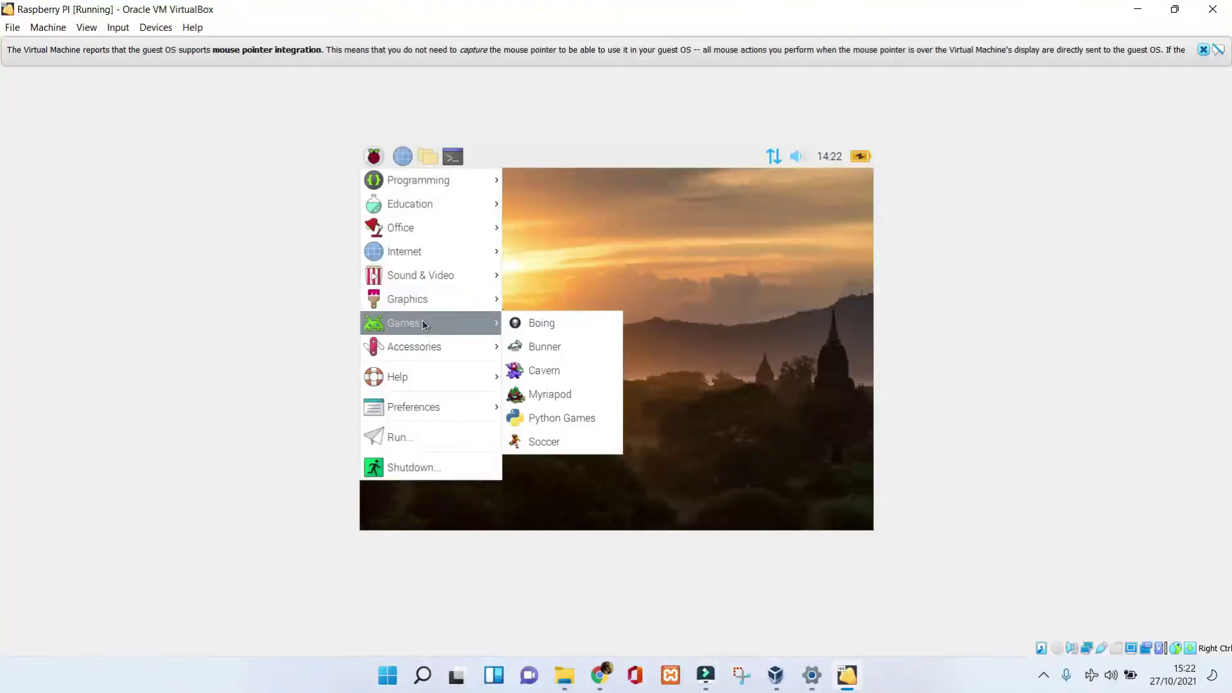
{"action": "mouse_move", "coordinate": [424, 347]}
{"action": "mouse_move", "coordinate": [430, 404]}
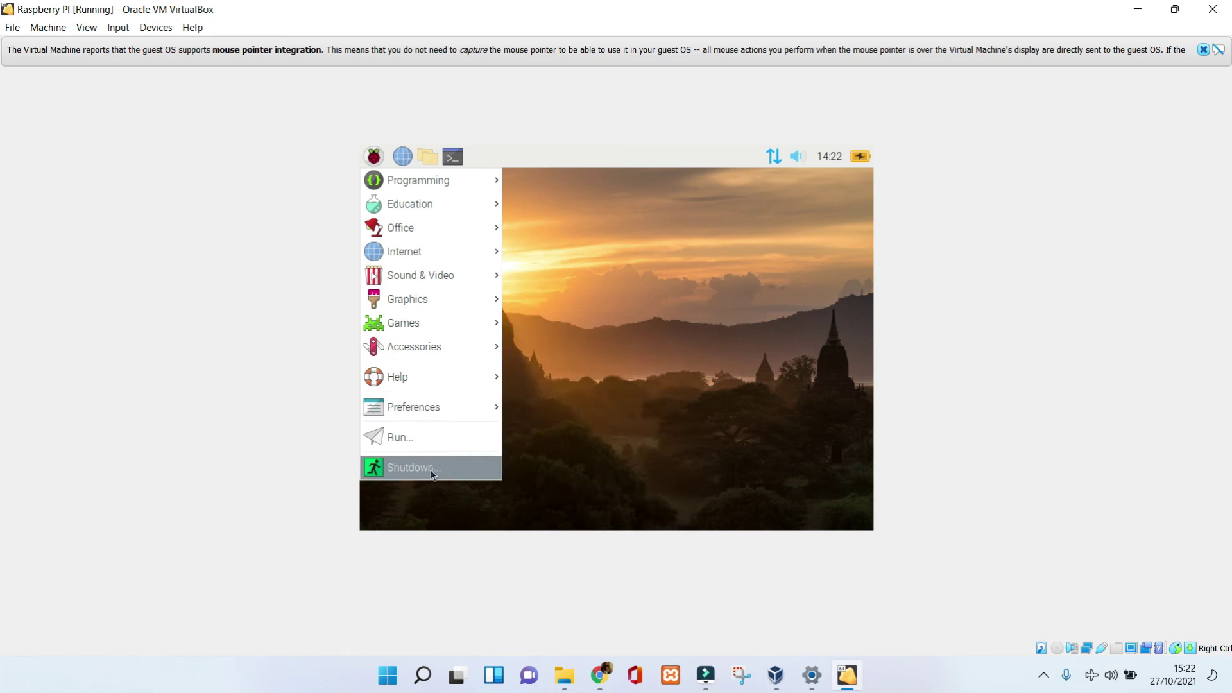
{"action": "mouse_move", "coordinate": [431, 183]}
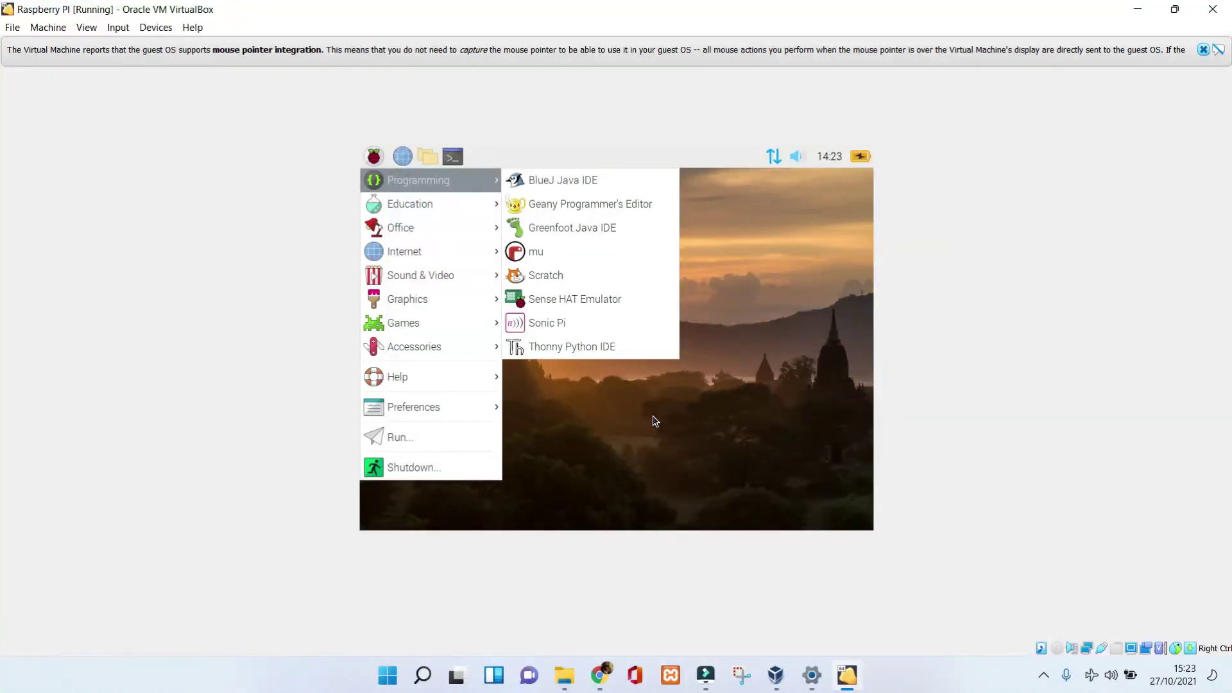
{"action": "left_click", "coordinate": [437, 473]}
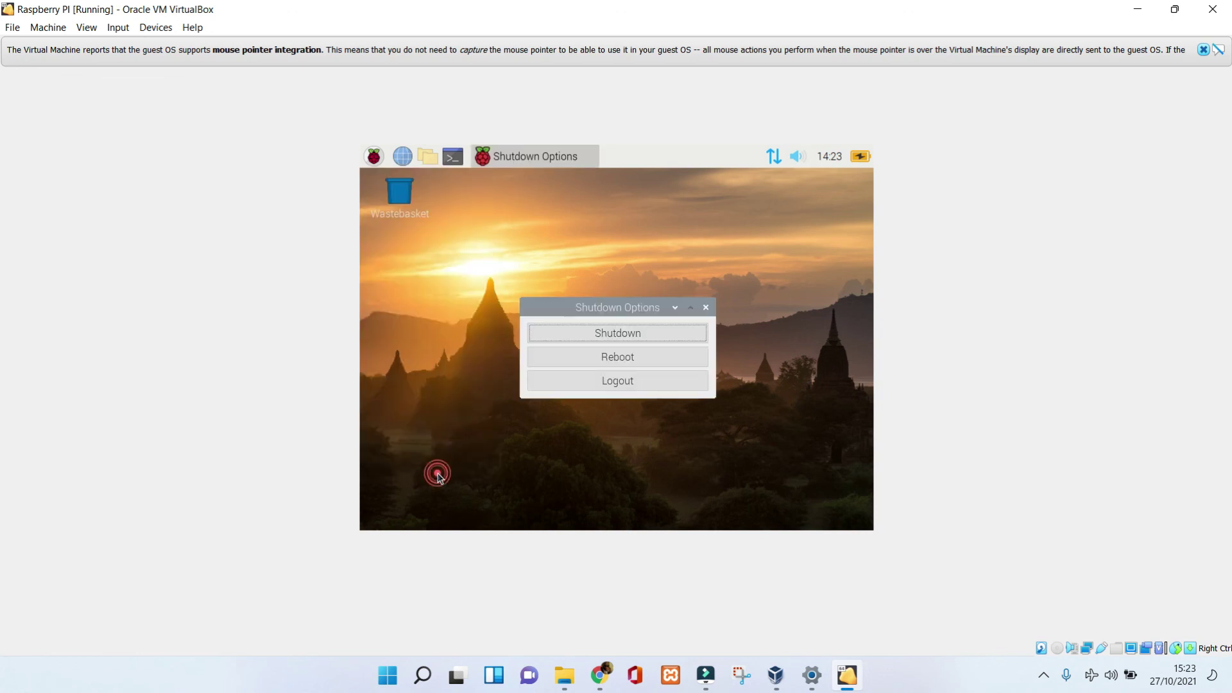
Confirm Shutdown to power off the Raspberry PI guest, then open the VirtualBox Manager File menu.
{"action": "left_click", "coordinate": [649, 333]}
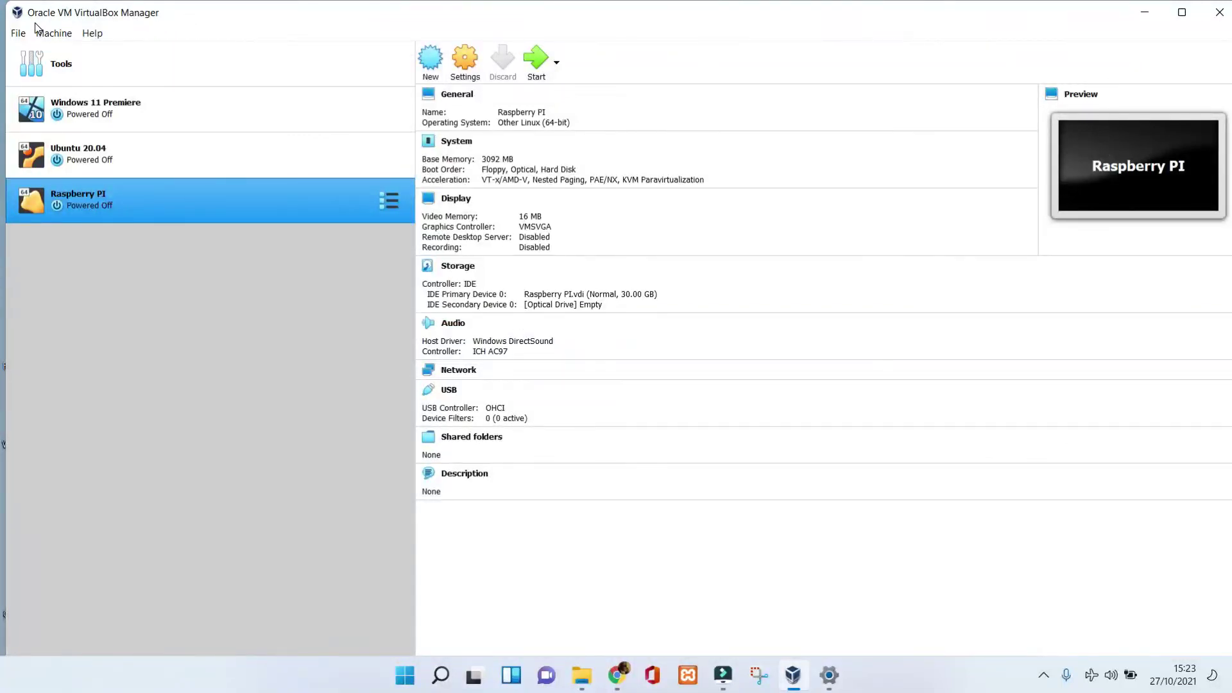
{"action": "left_click", "coordinate": [18, 33]}
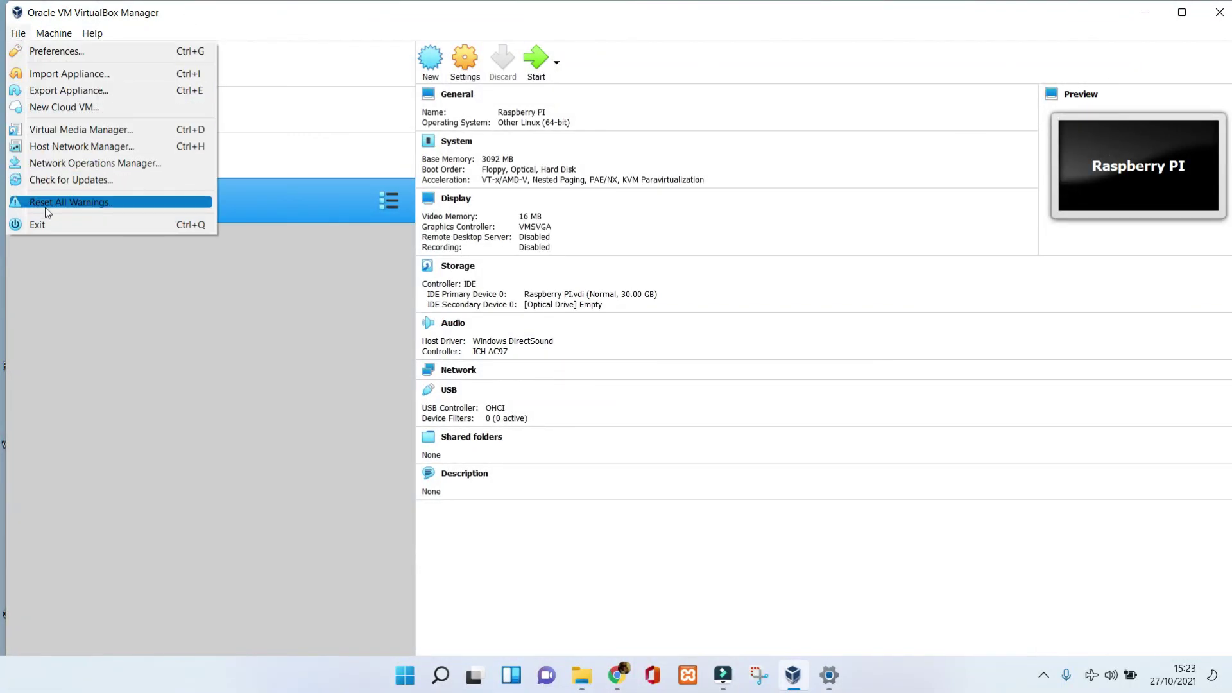